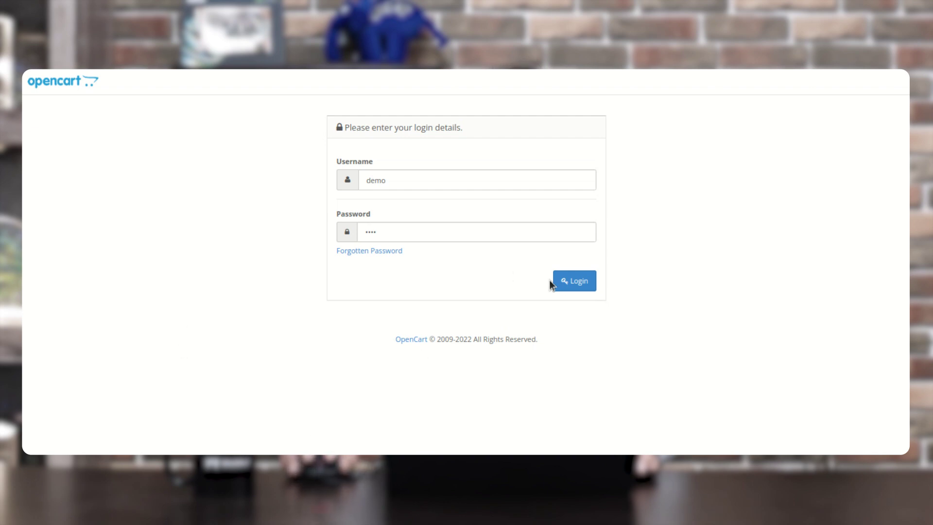
Log in to the store admin with the prefilled credentials and dismiss the saved-password warning.
click(575, 286)
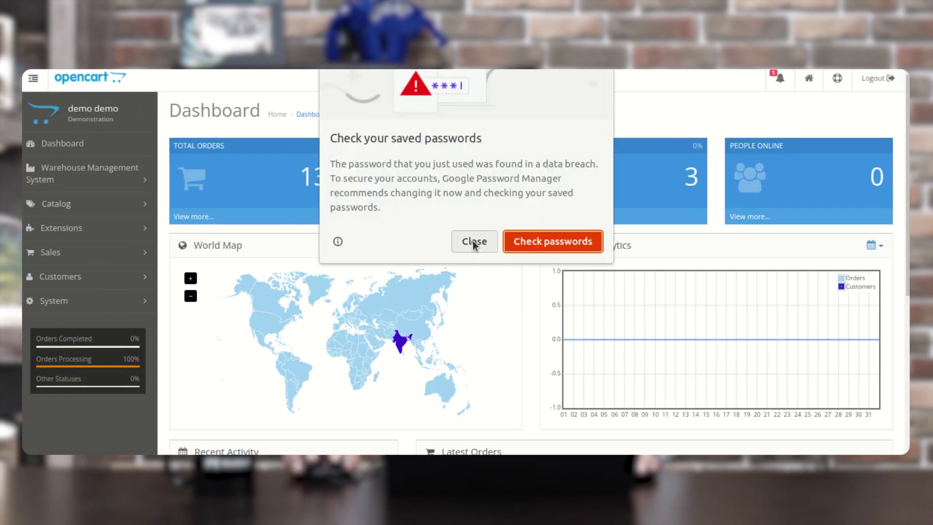
click(472, 241)
click(672, 253)
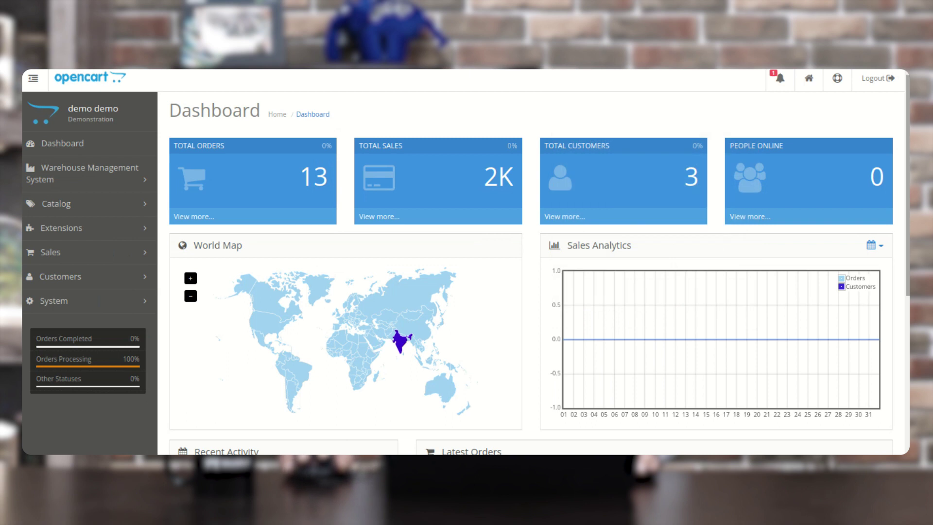
scroll(139, 199, down, 5)
scroll(139, 199, up, 5)
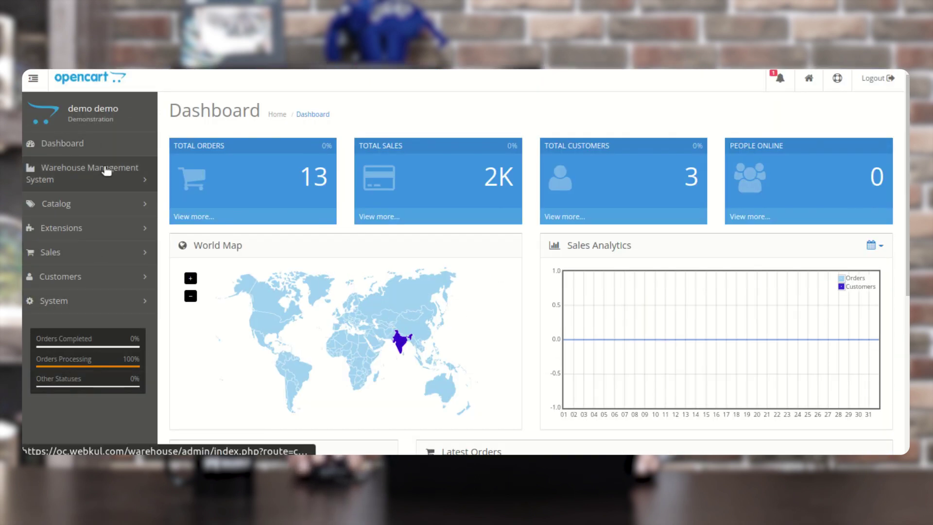
Open the Warehouse Management System module for editing from the list of installed extension modules.
click(109, 177)
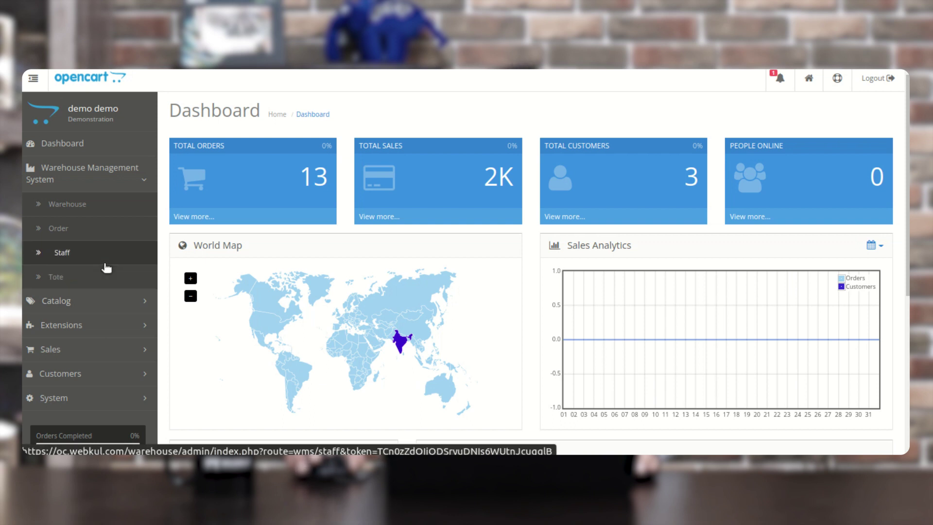
click(100, 325)
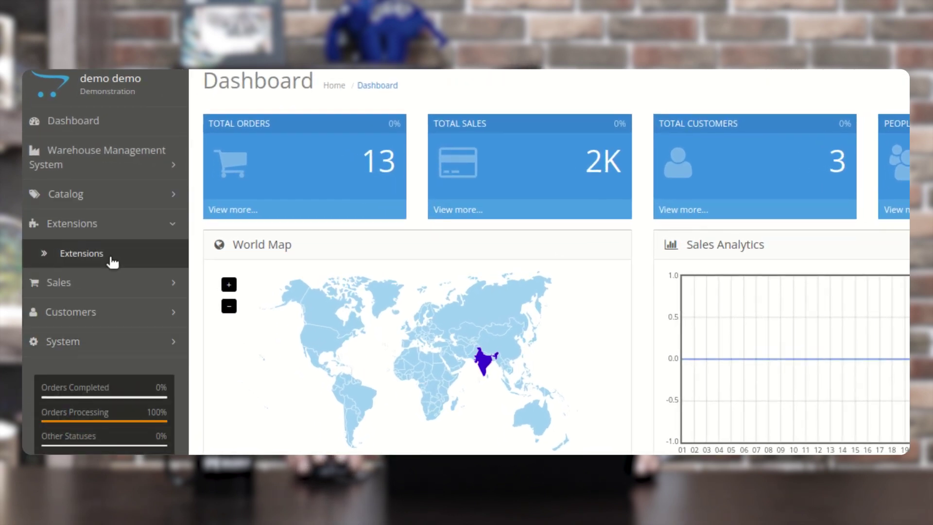
click(110, 258)
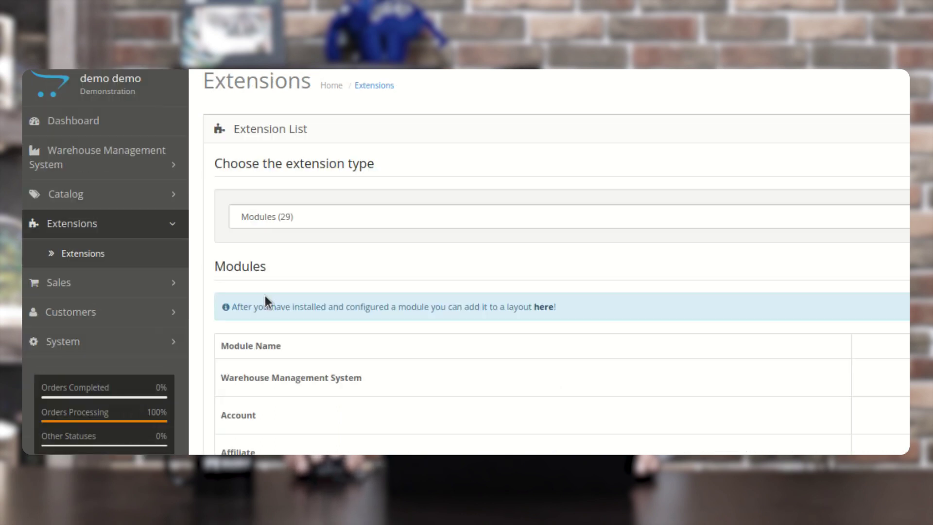
drag(239, 163, 374, 164)
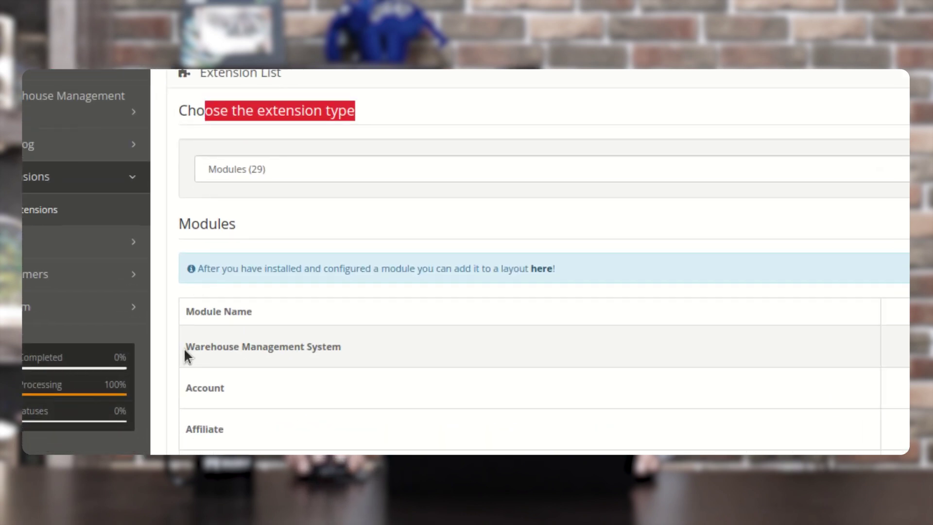
drag(221, 378, 303, 377)
drag(246, 312, 320, 312)
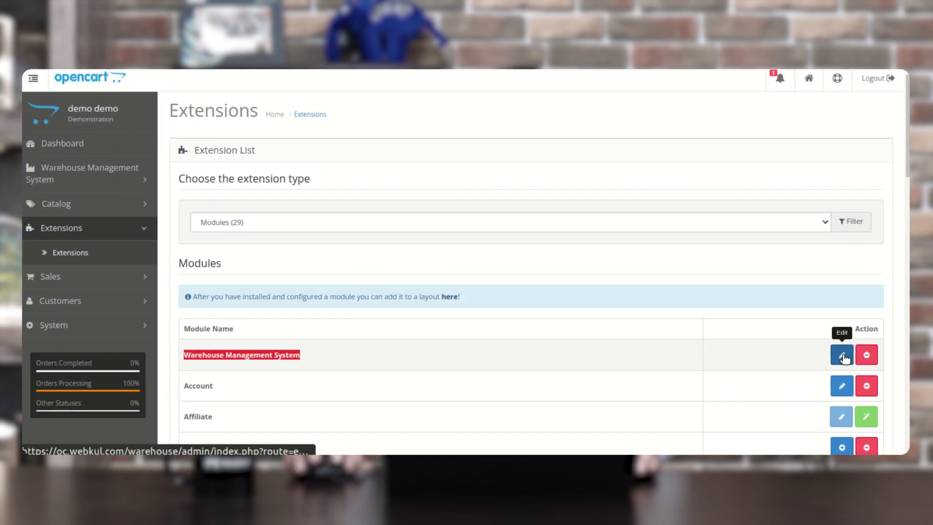
click(843, 356)
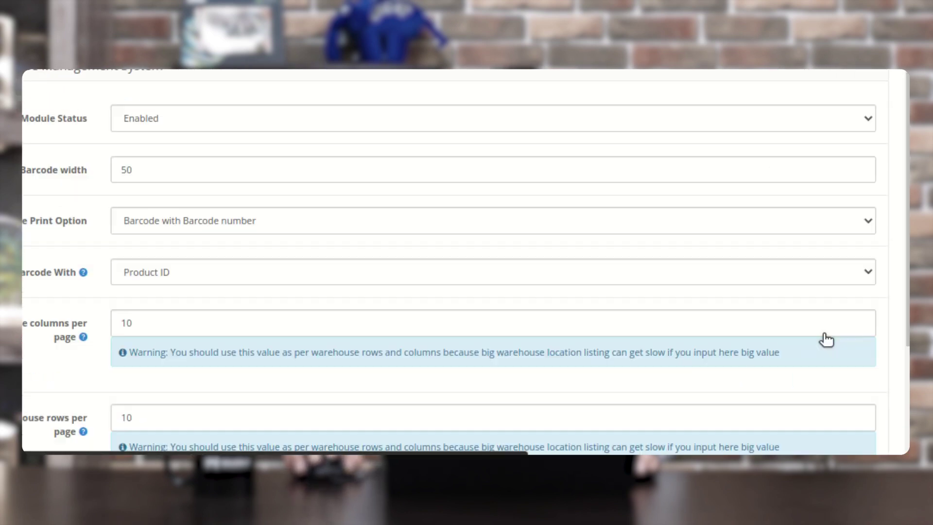
Review the Warehouse Management System module settings and choose Enabled as the module status.
scroll(243, 246, down, 3)
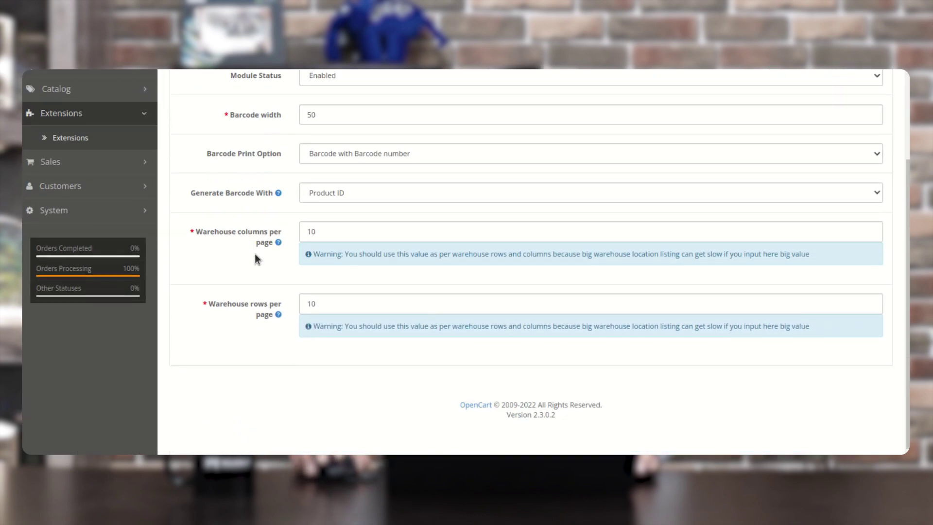
scroll(255, 259, up, 3)
drag(208, 151, 355, 163)
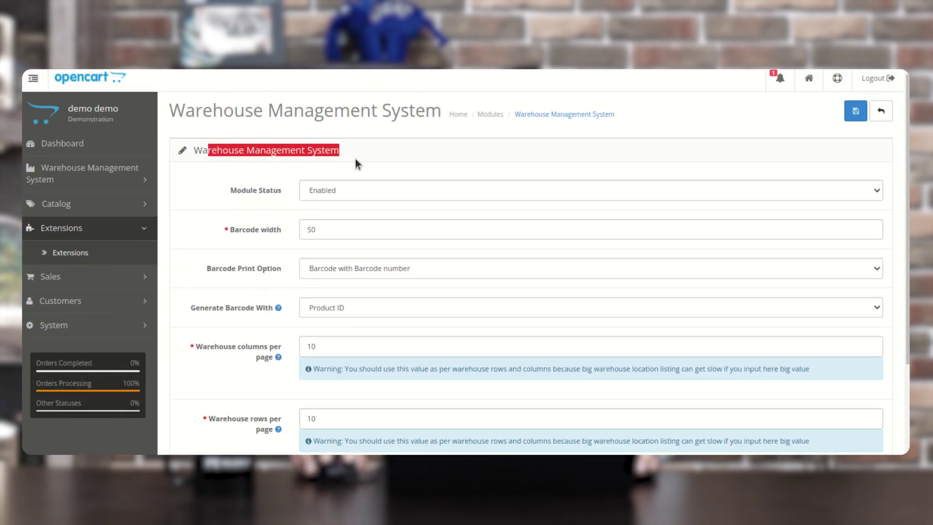
click(380, 157)
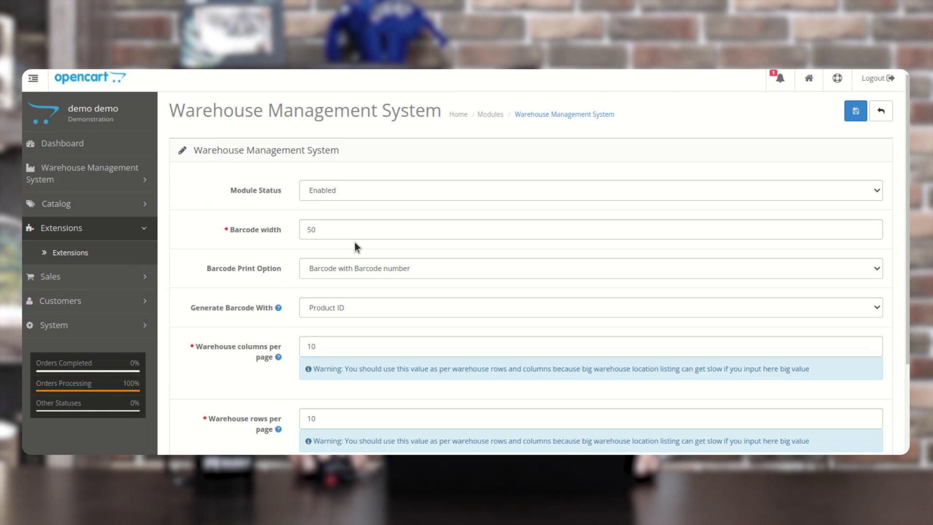
drag(236, 191, 325, 194)
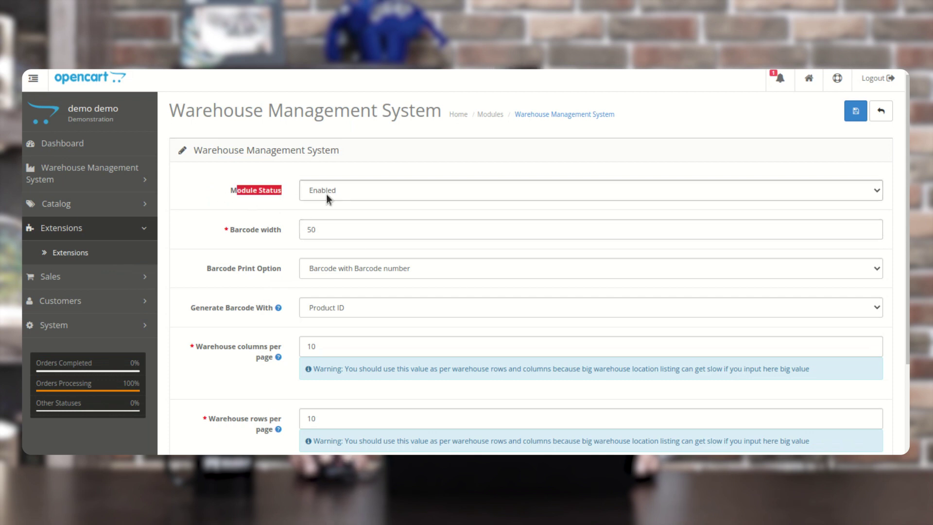
click(355, 192)
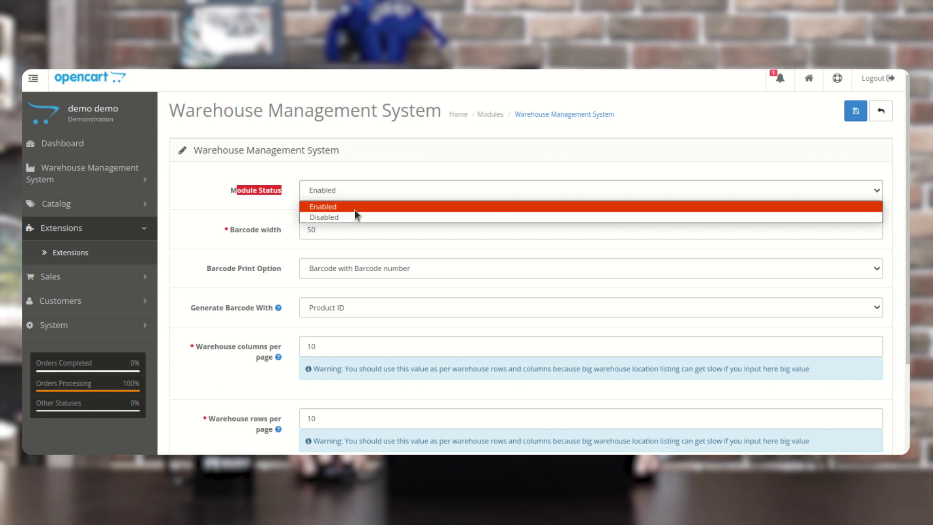
click(354, 207)
Examine the barcode width setting and the available choices for the barcode print option.
drag(236, 229, 253, 229)
click(287, 246)
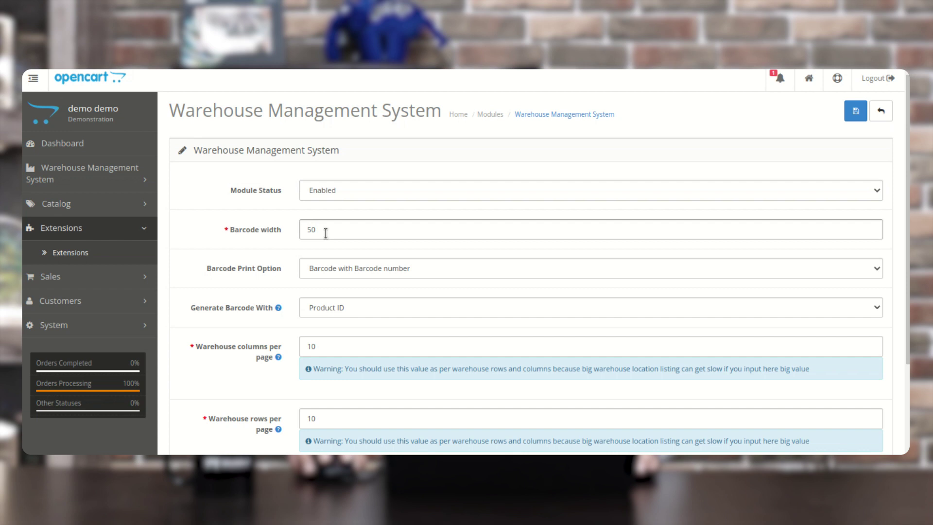
scroll(262, 272, down, 1)
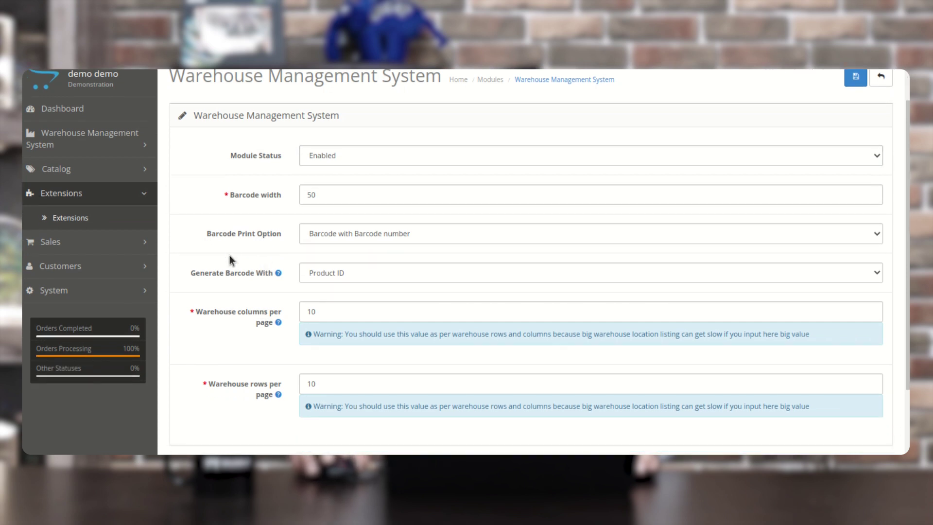
drag(210, 236, 273, 238)
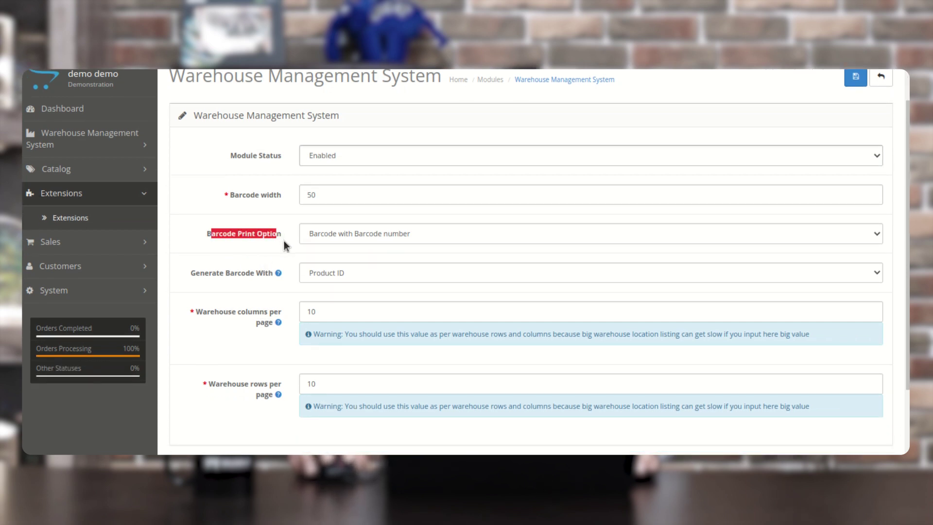
click(286, 243)
click(336, 237)
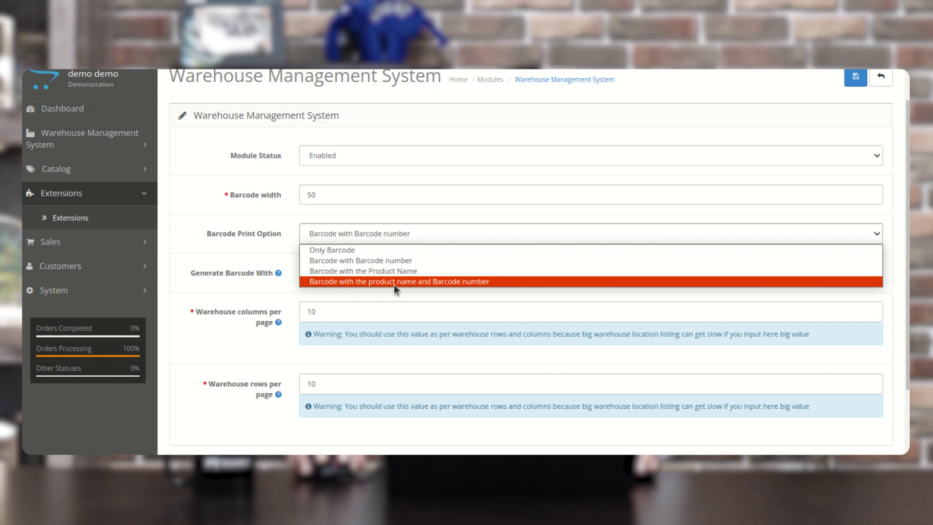
click(230, 238)
Examine the choices for Generate Barcode With and the warehouse columns and rows per page settings.
mouse_move(238, 274)
drag(247, 273, 275, 274)
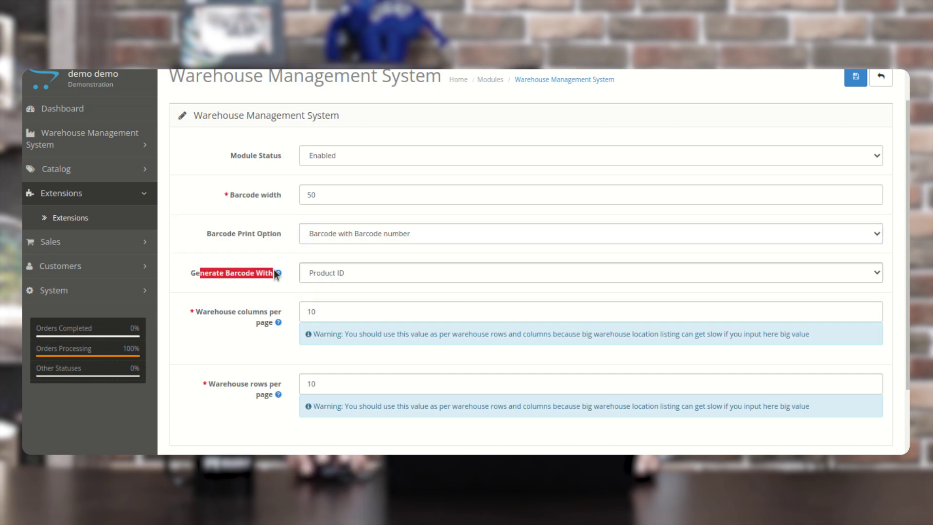
click(338, 276)
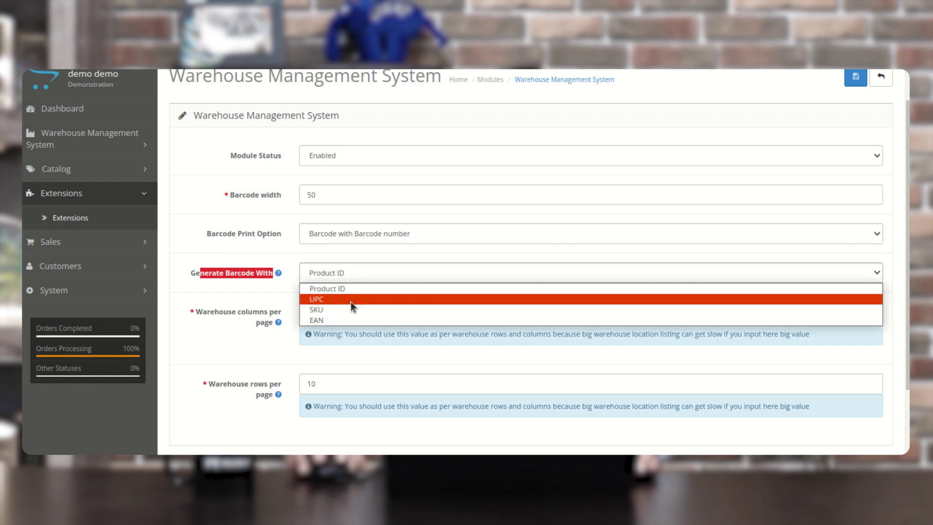
click(264, 293)
scroll(270, 290, down, 2)
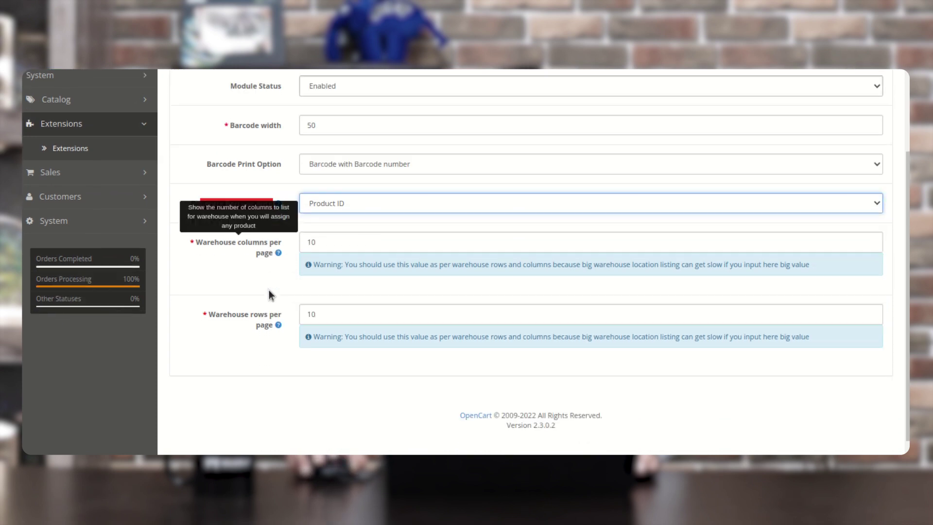
drag(201, 232, 277, 250)
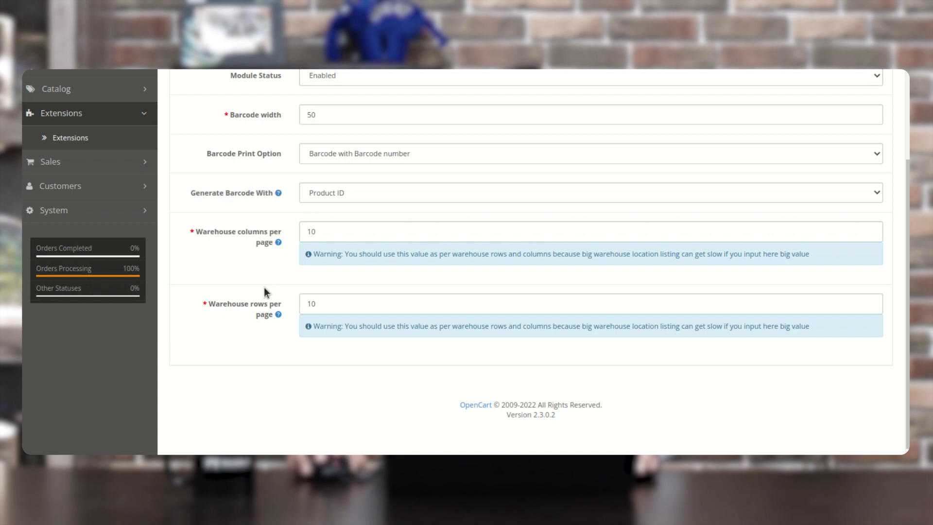
mouse_move(275, 313)
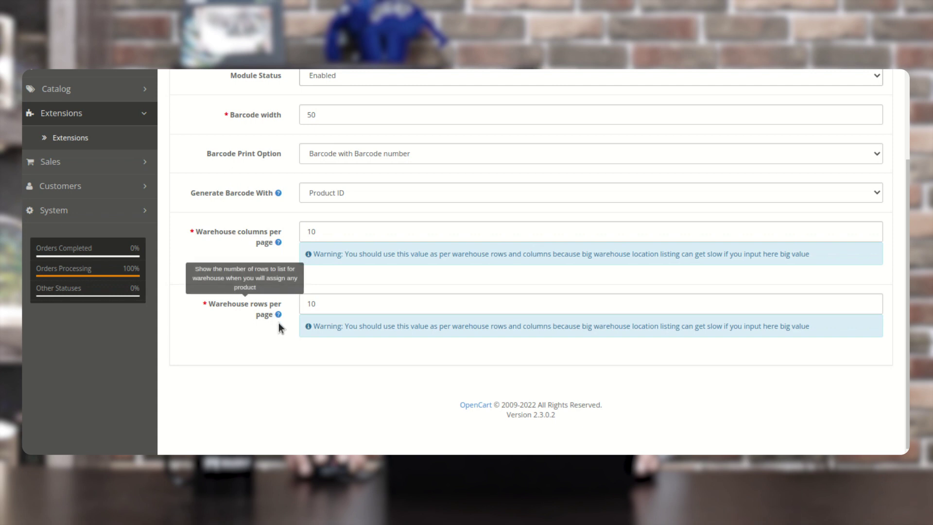
Try to save the Warehouse Management System module settings.
scroll(279, 328, up, 3)
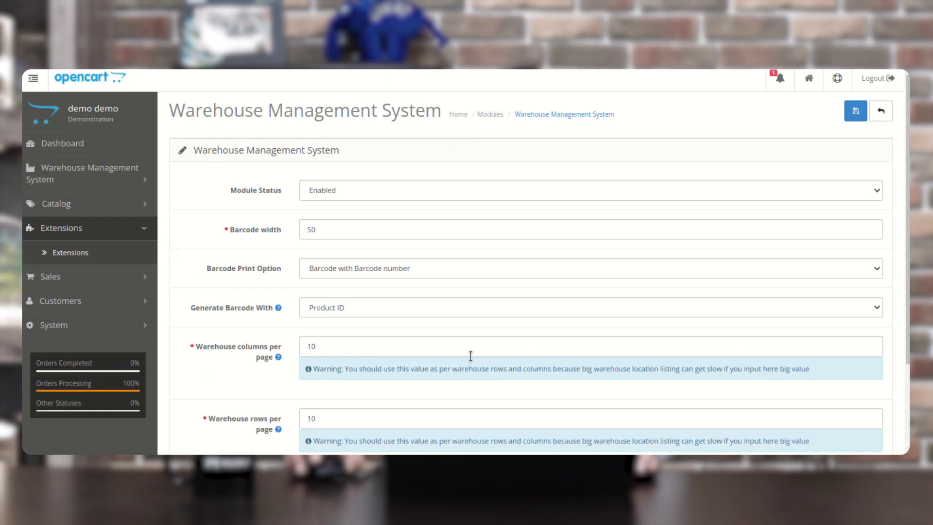
click(856, 111)
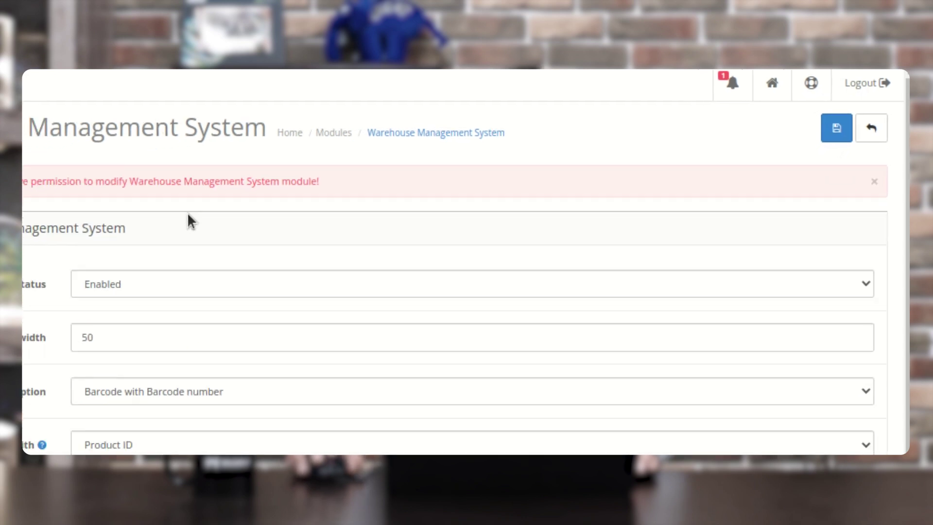
drag(487, 155, 238, 151)
drag(499, 149, 209, 152)
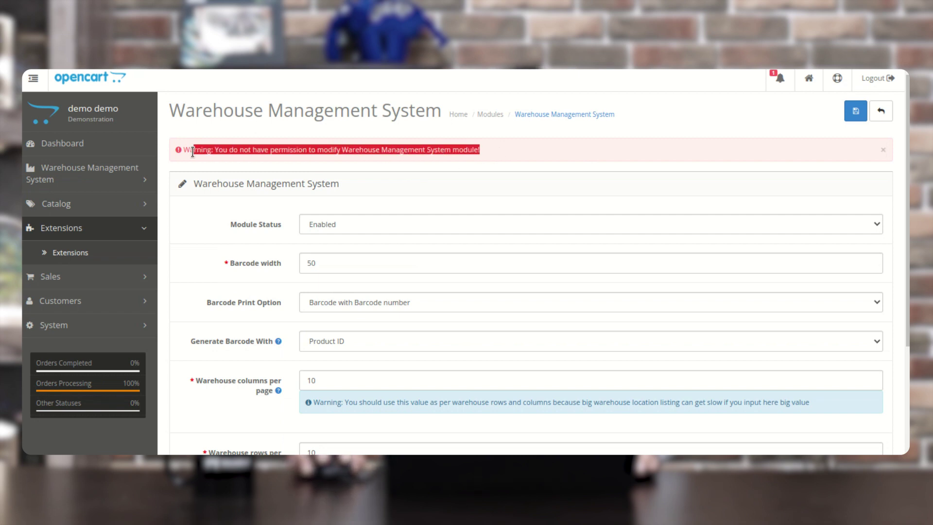
Open the Warehouse Management System's warehouse list and start adding a new warehouse.
click(108, 167)
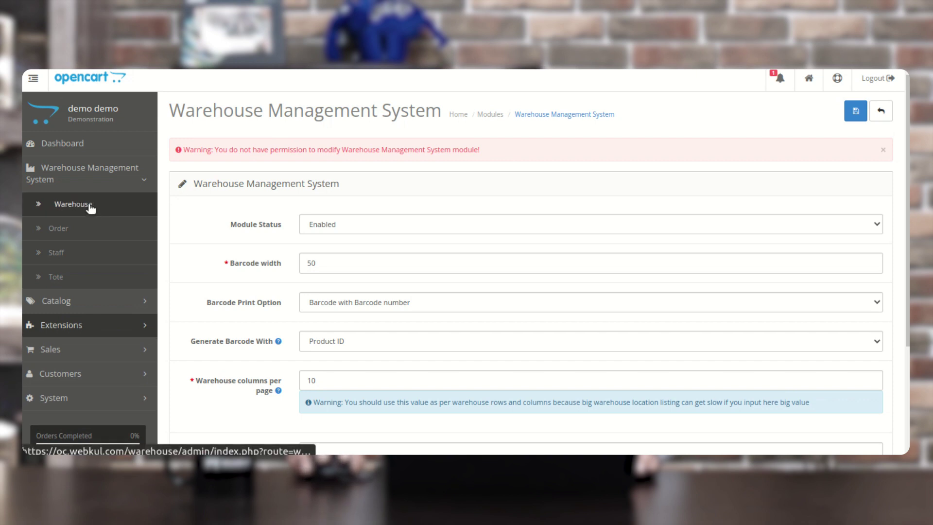
click(90, 208)
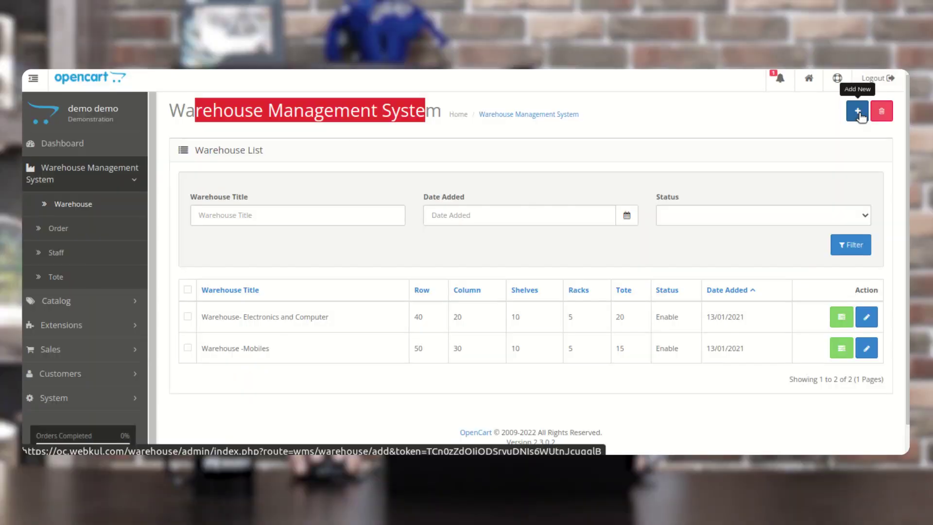
click(858, 112)
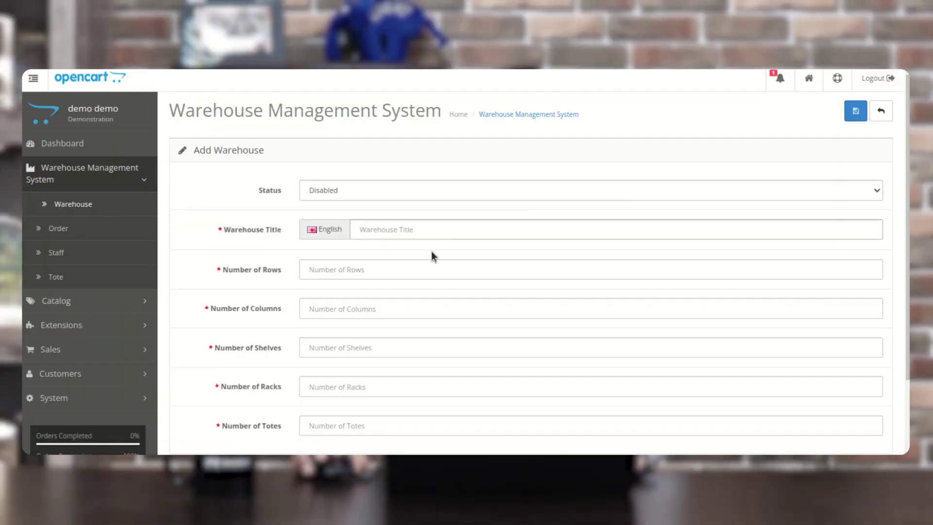
scroll(363, 387, down, 3)
scroll(365, 389, up, 3)
Set the new warehouse's status to Enabled and its English title to "Test Warehouse".
click(354, 192)
click(349, 208)
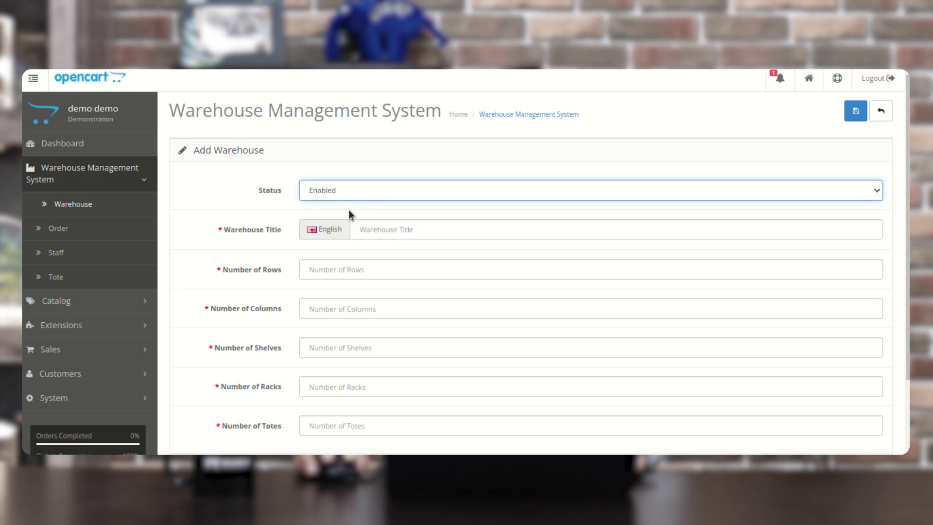
click(402, 230)
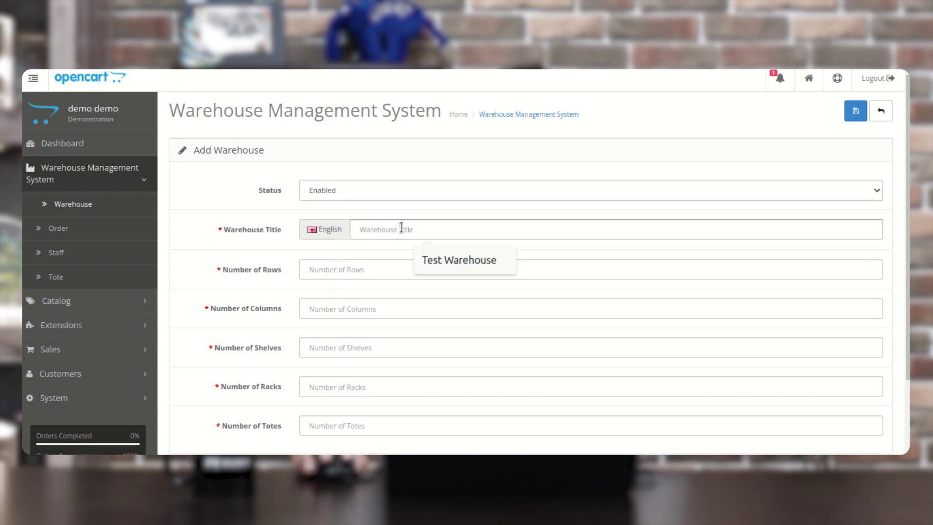
click(461, 261)
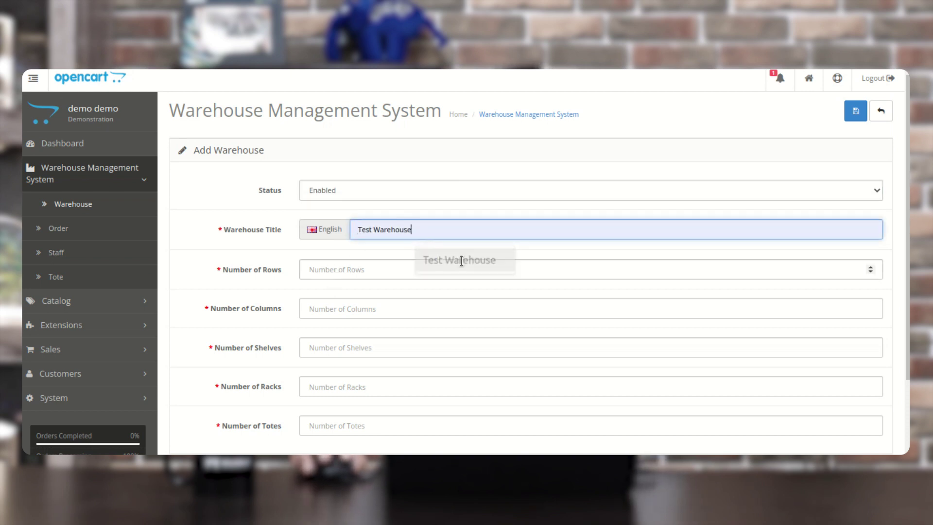
Set the warehouse's number of rows, columns, shelves and racks to 5 each, and the number of totes to 10.
click(349, 269)
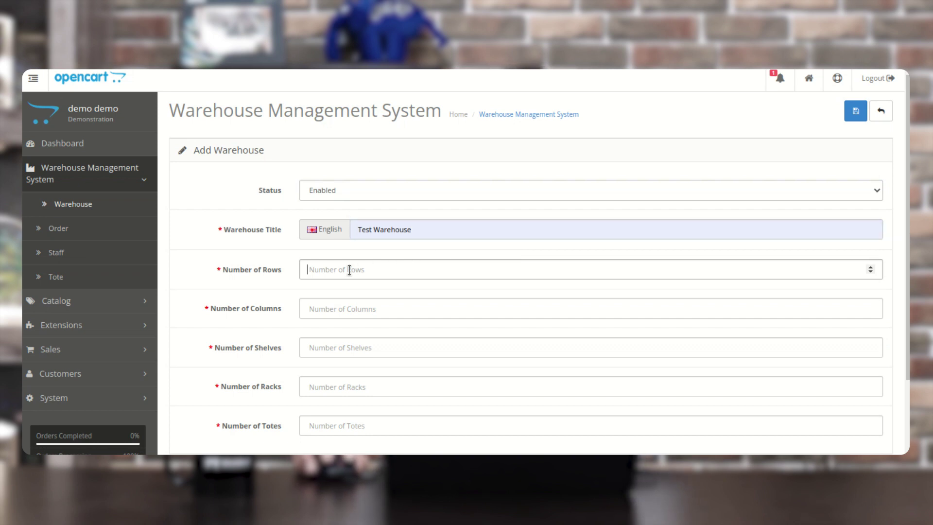
text(5)
click(349, 309)
text(5)
click(334, 347)
text(5)
click(320, 387)
text(5)
scroll(321, 391, down, 1)
click(322, 392)
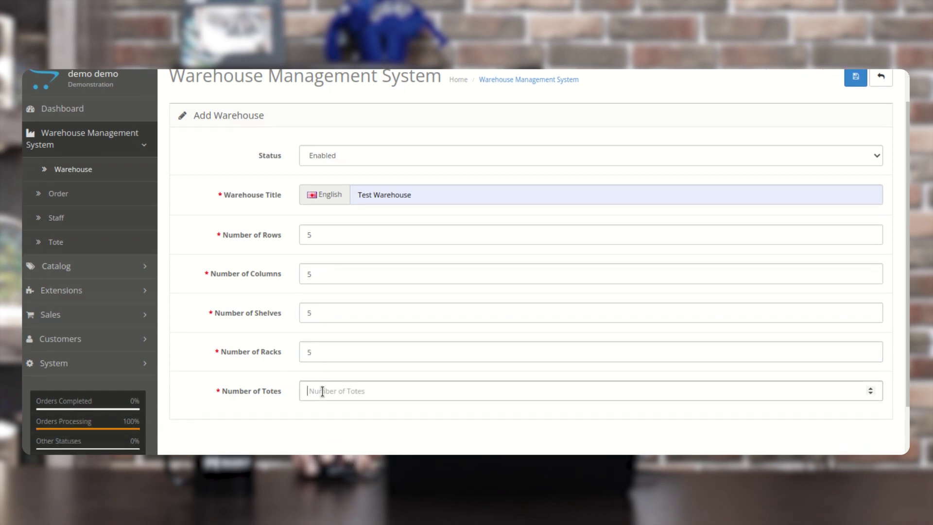
text(10)
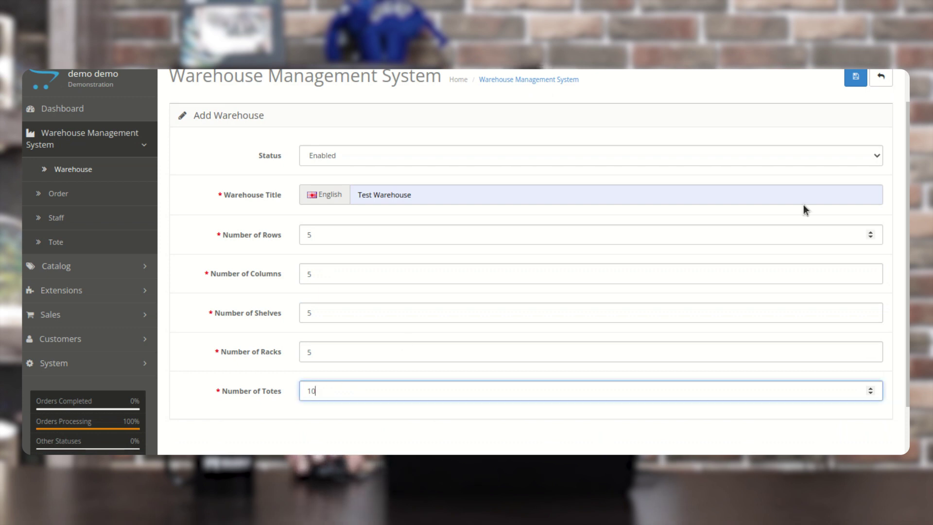
Save the new Test Warehouse.
click(856, 82)
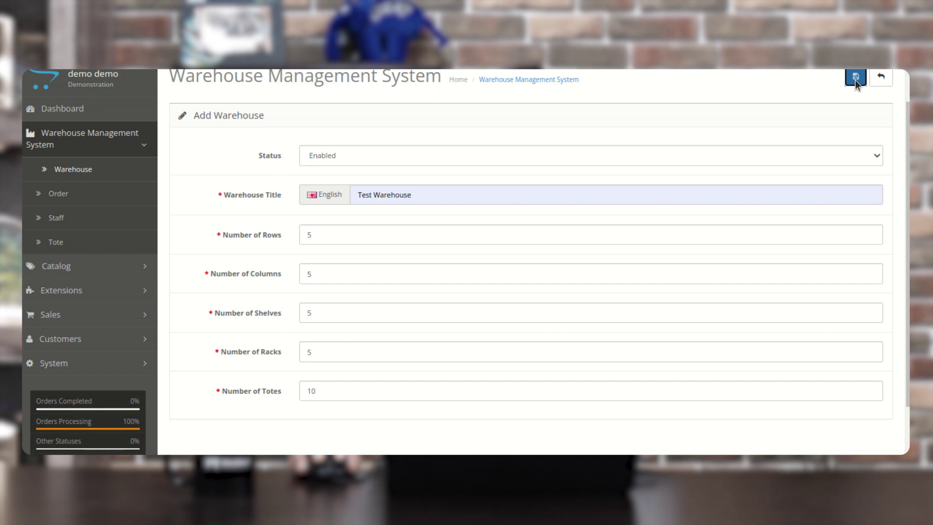
scroll(235, 378, down, 1)
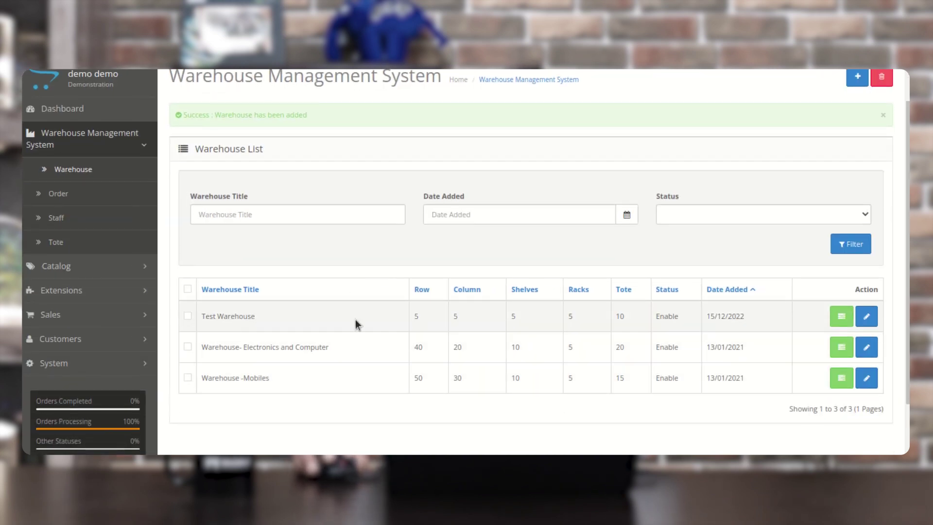
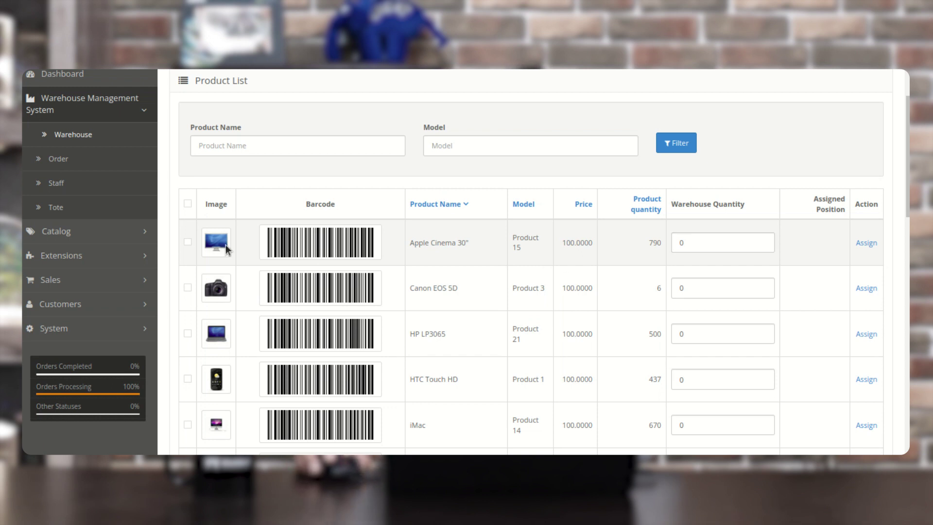
In Test Warehouse's product list, set the warehouse quantity of Apple Cinema 30" to 22 and check its quantity breakdown.
drag(412, 243, 479, 246)
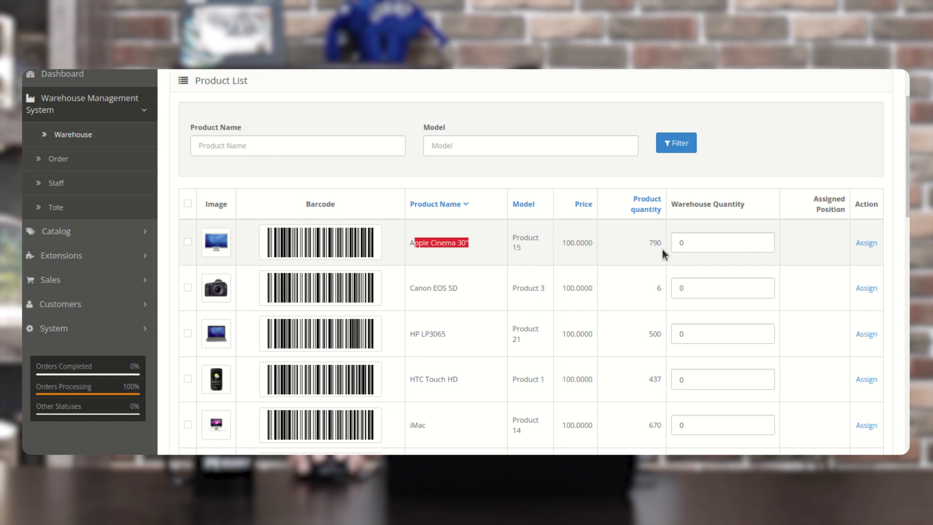
click(762, 240)
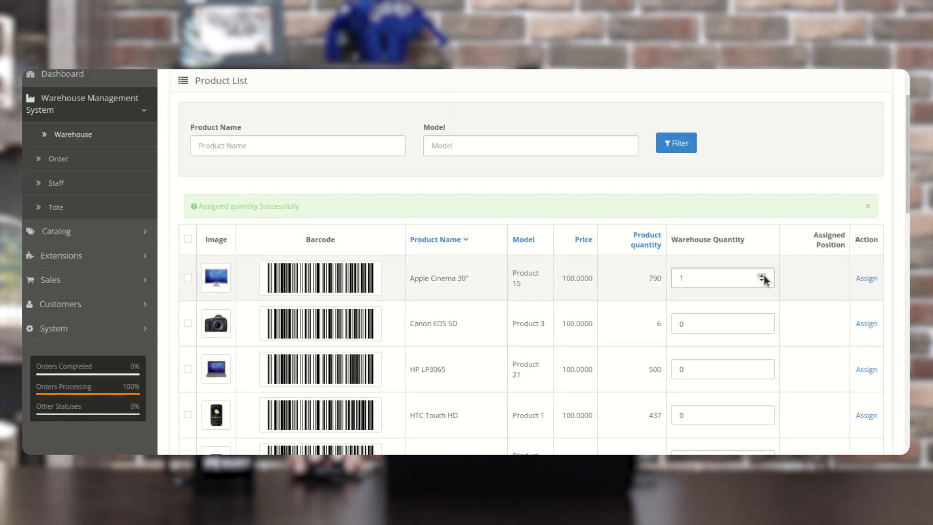
click(762, 276)
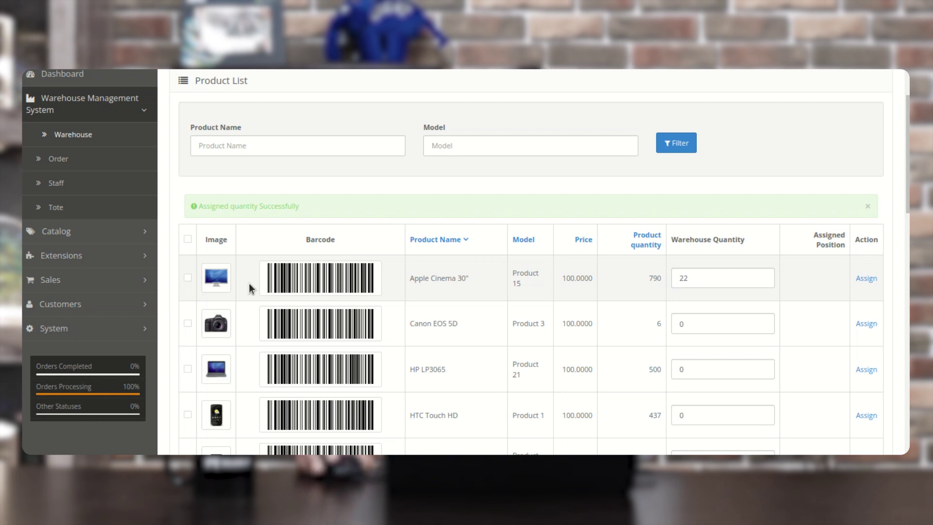
mouse_move(650, 281)
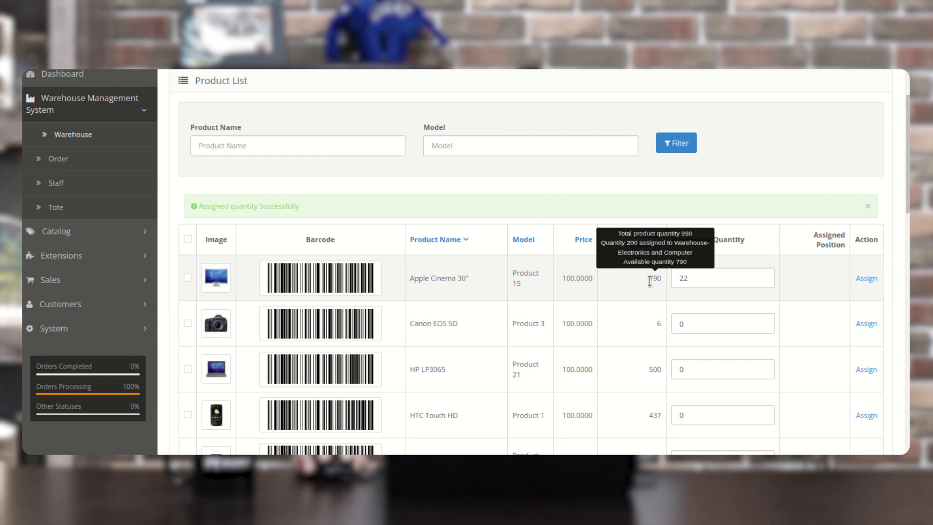
drag(695, 279, 676, 280)
drag(690, 241, 753, 238)
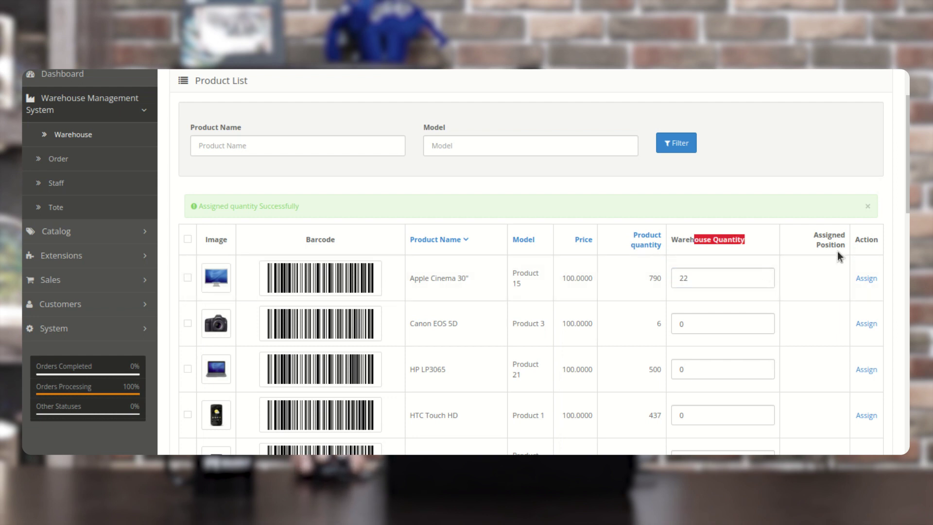
drag(821, 235, 846, 246)
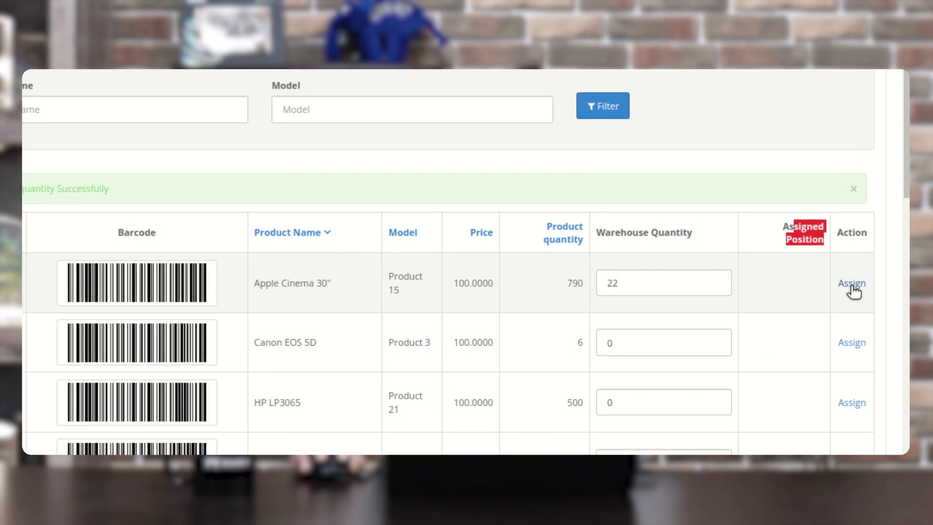
Open the location assignment for Apple Cinema 30" and examine Test Warehouse's layout across all rows and columns.
click(867, 279)
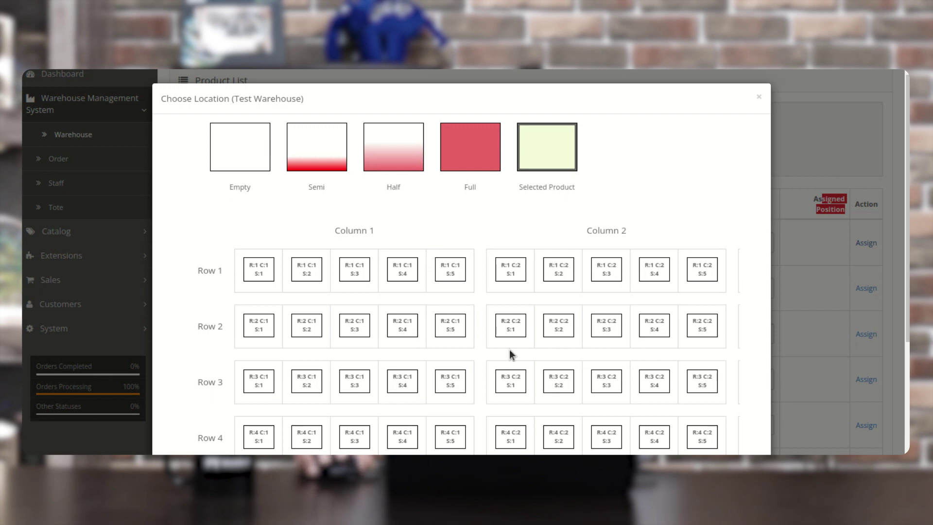
scroll(510, 354, down, 1)
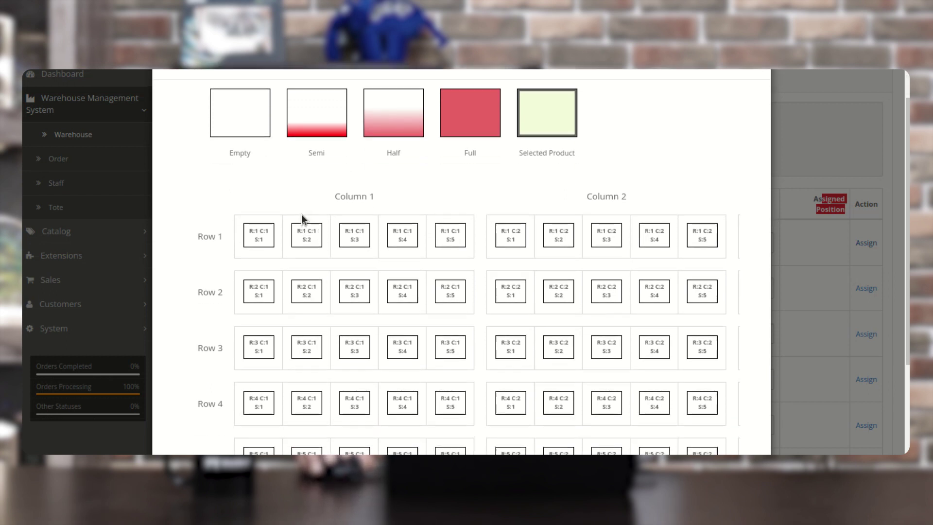
scroll(301, 214, up, 1)
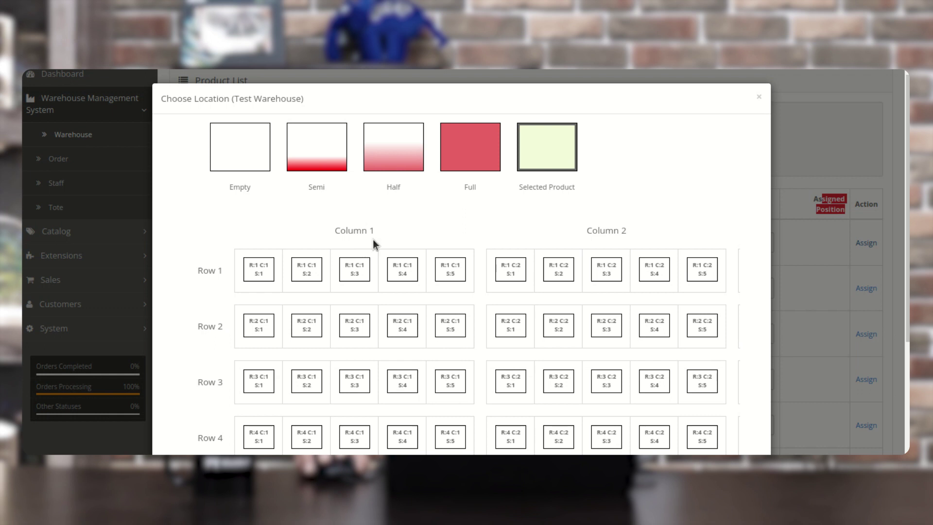
scroll(659, 266, down, 3)
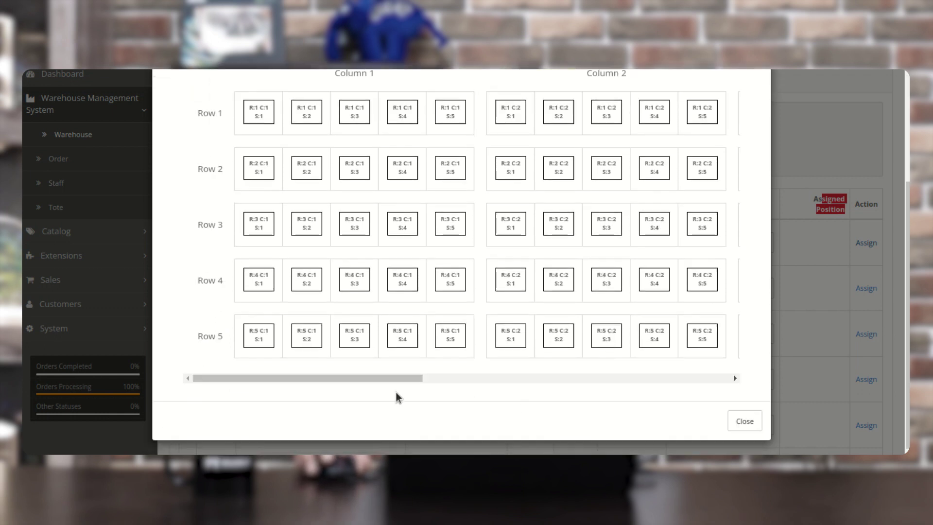
drag(396, 380, 731, 389)
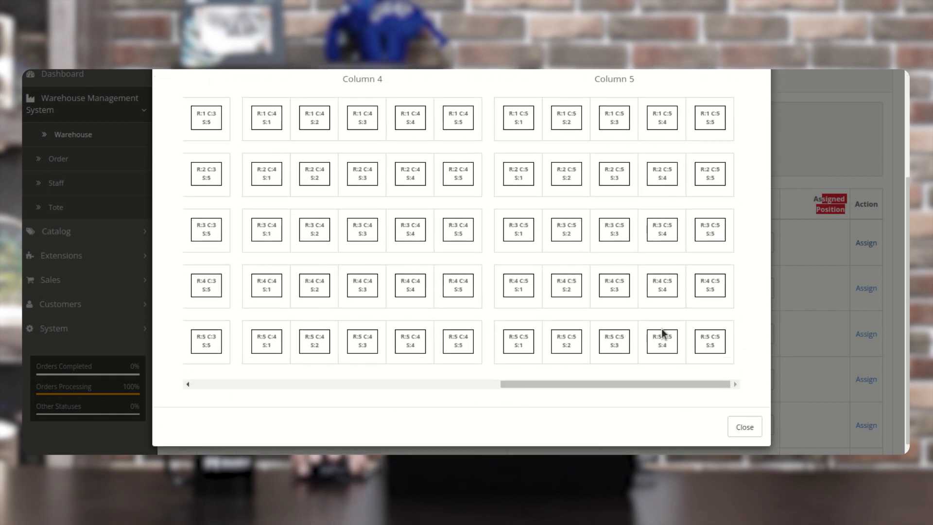
scroll(664, 334, up, 3)
drag(637, 231, 579, 226)
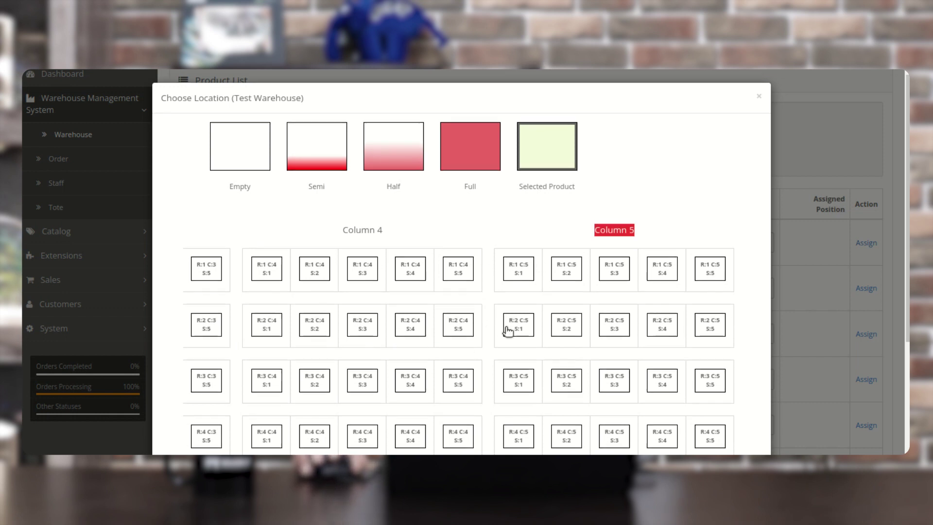
scroll(506, 328, down, 3)
drag(555, 380, 193, 380)
scroll(262, 340, up, 2)
scroll(246, 348, down, 2)
scroll(209, 343, up, 3)
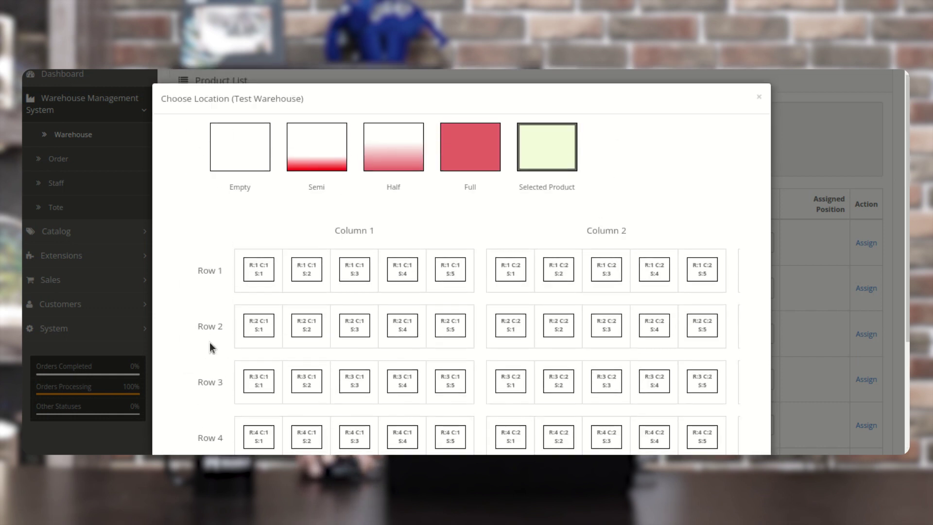
Assign 15 units of Apple Cinema 30" to rack 1 at row 1, column 1, shelf 1, and check its assigned position.
click(260, 276)
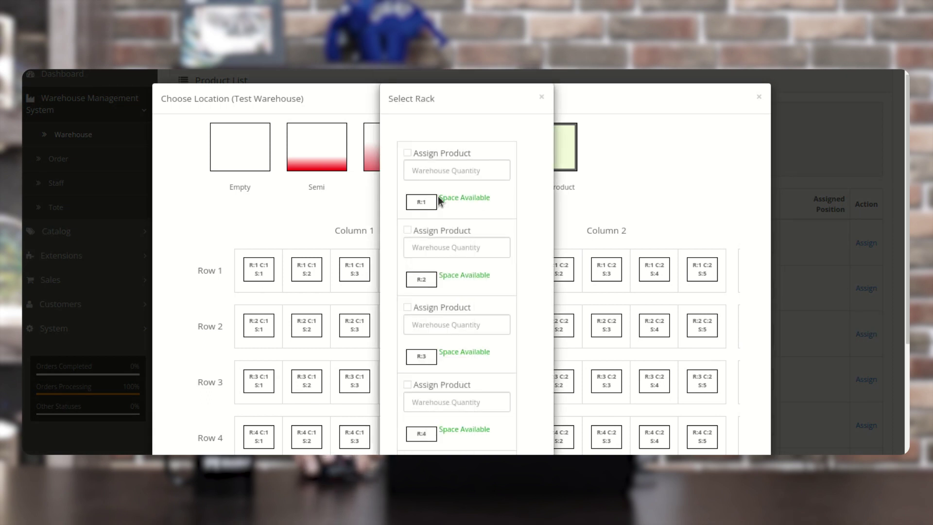
click(408, 152)
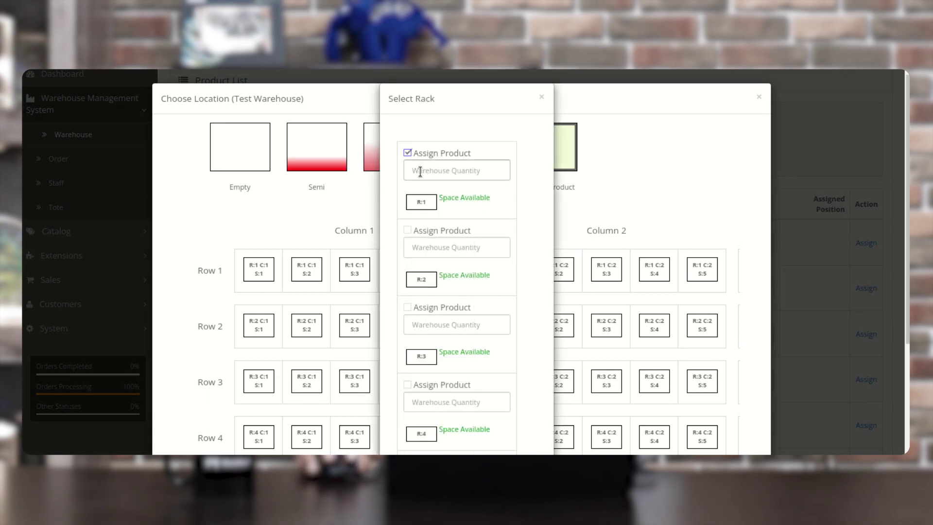
click(440, 175)
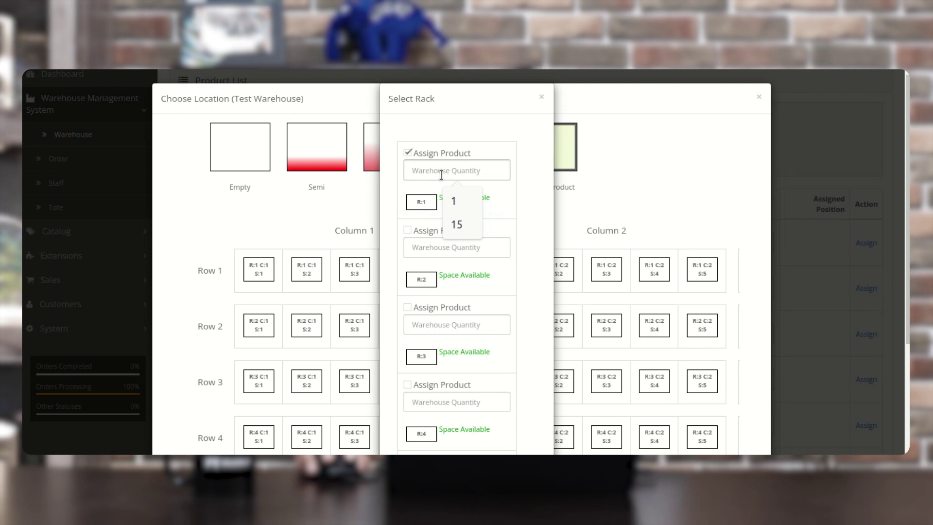
click(465, 221)
scroll(454, 246, down, 3)
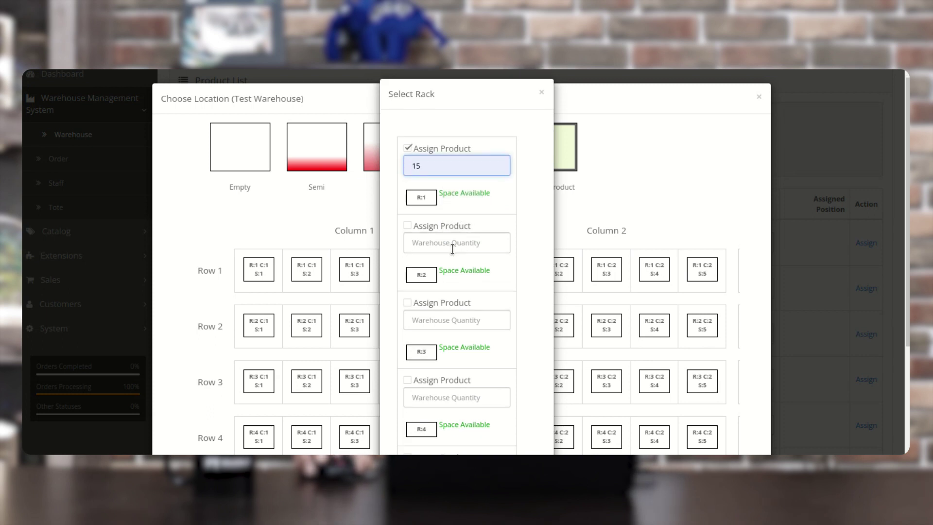
click(474, 423)
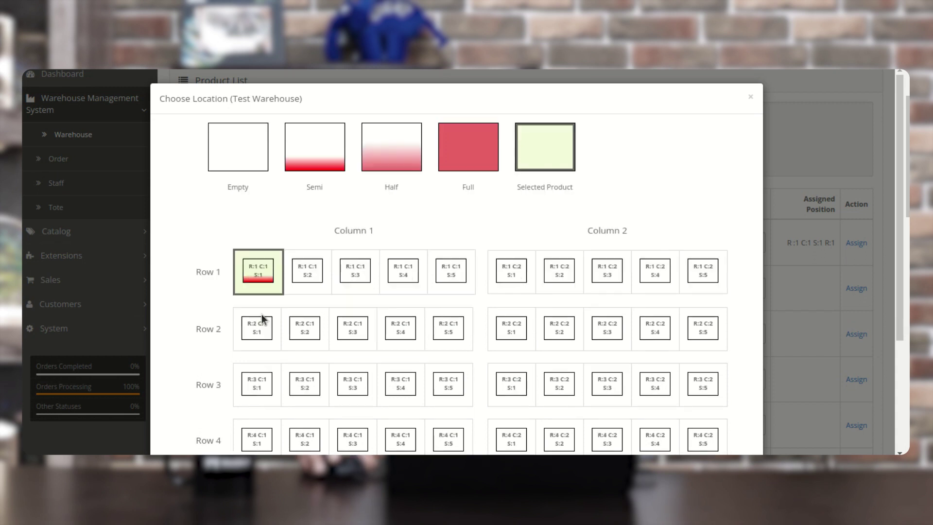
scroll(806, 195, down, 5)
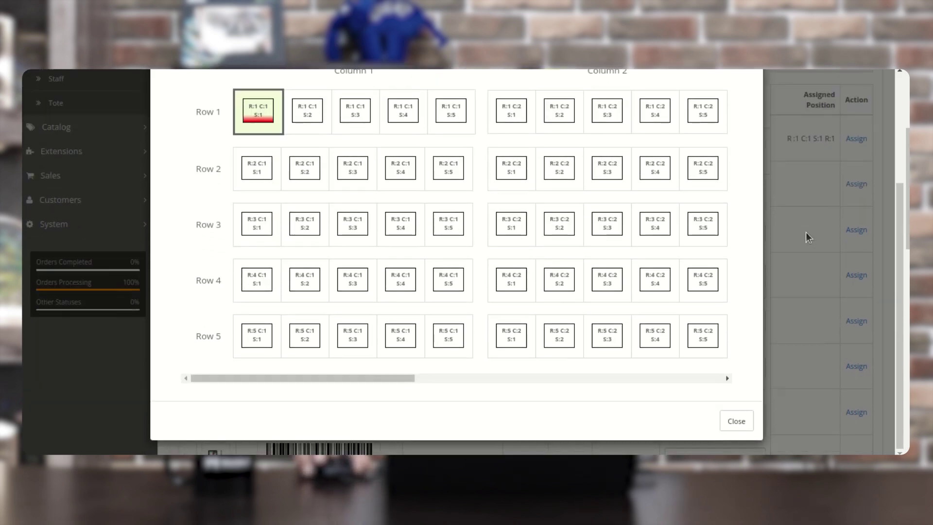
scroll(804, 248, up, 3)
click(736, 421)
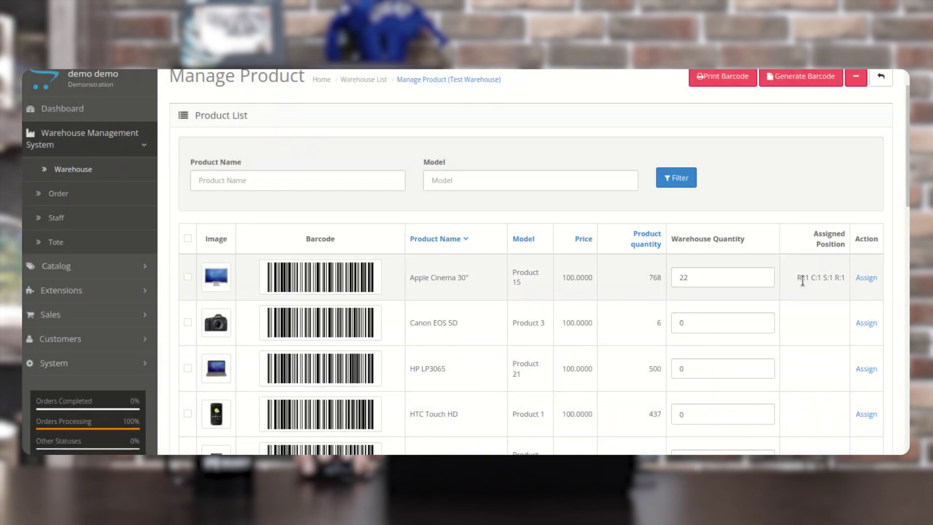
drag(798, 280, 815, 281)
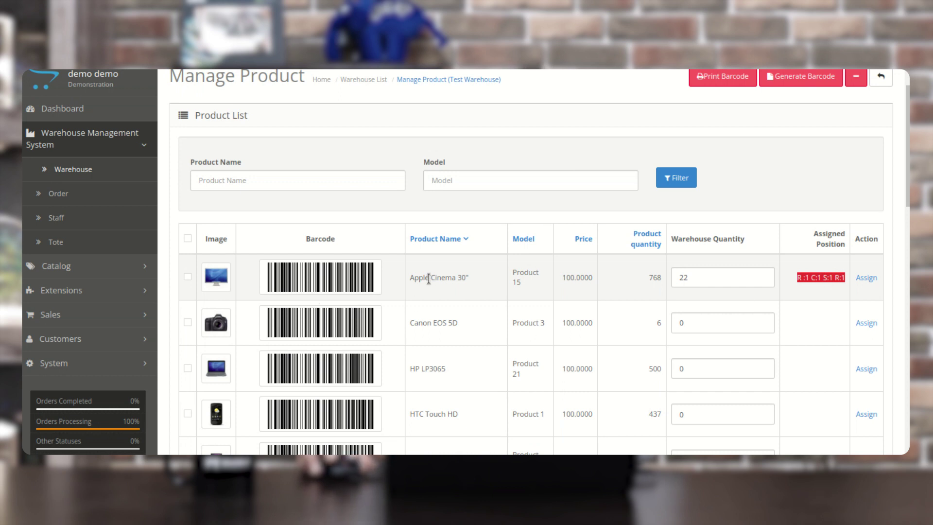
drag(413, 280, 464, 279)
Try to print 2 barcode slips per product with no product selected.
scroll(500, 298, up, 1)
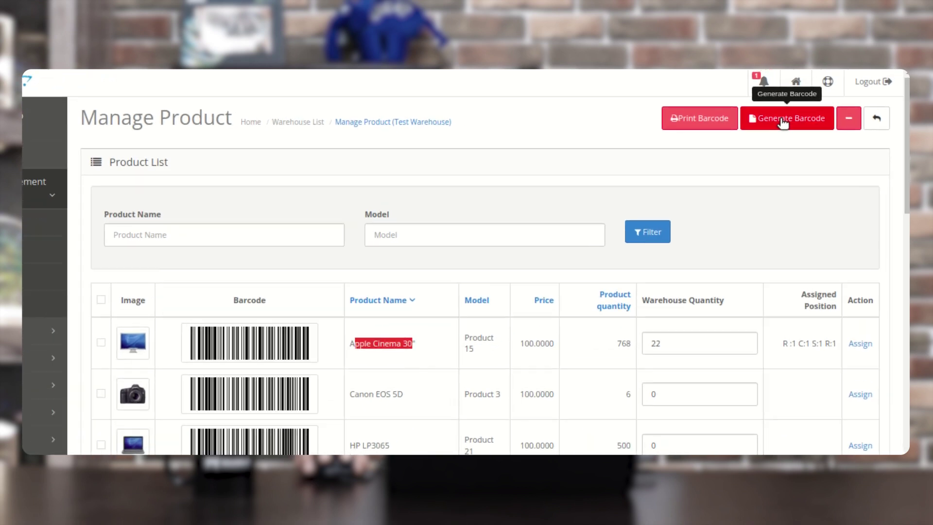
scroll(299, 385, down, 15)
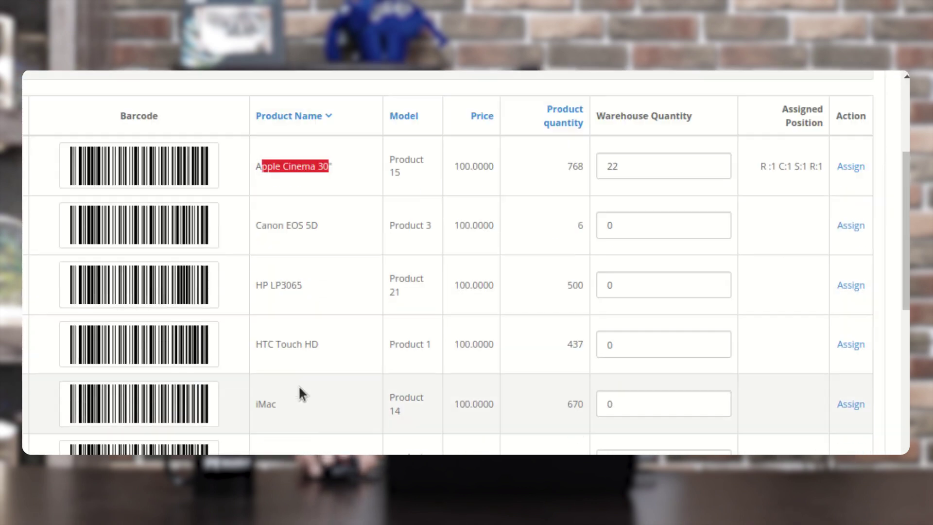
scroll(275, 407, up, 15)
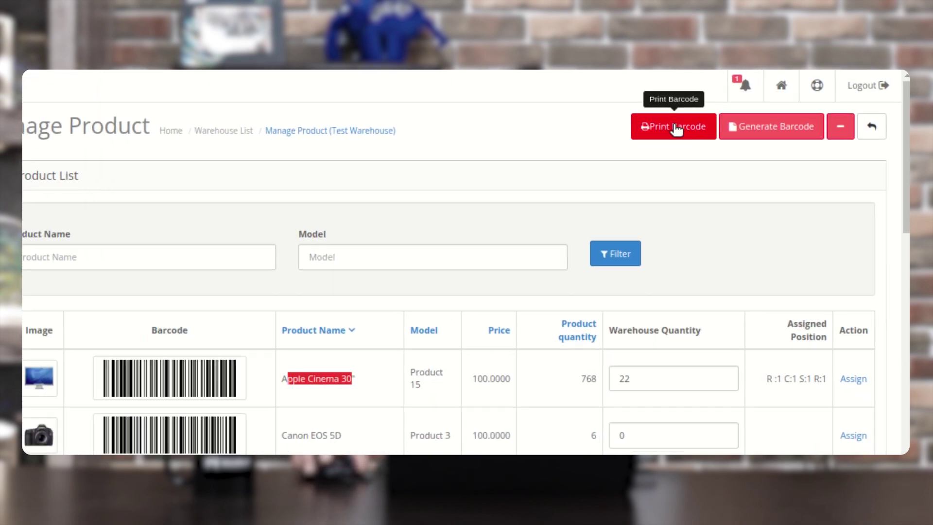
click(675, 128)
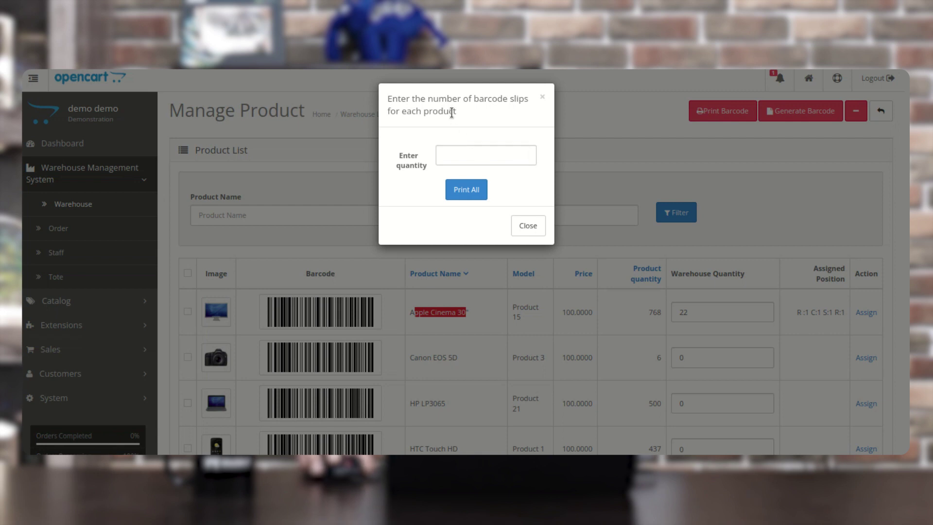
click(474, 155)
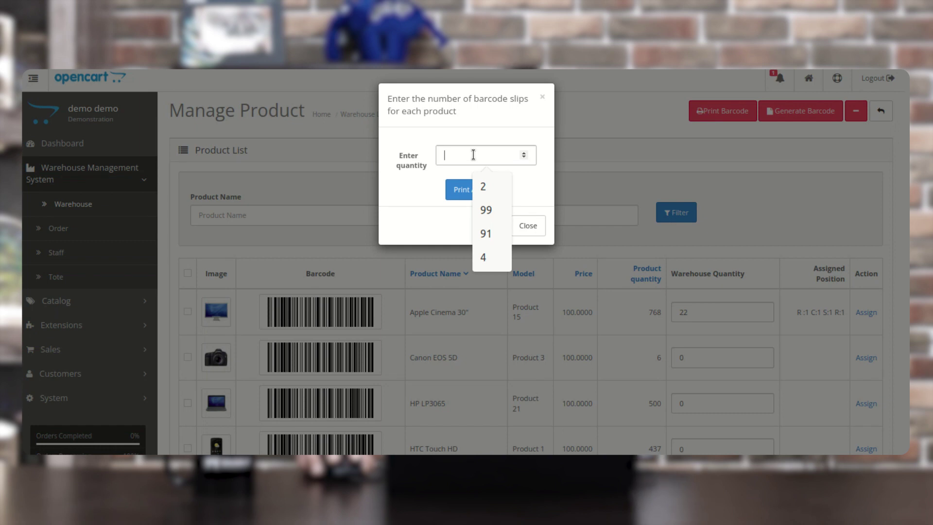
click(484, 186)
click(468, 192)
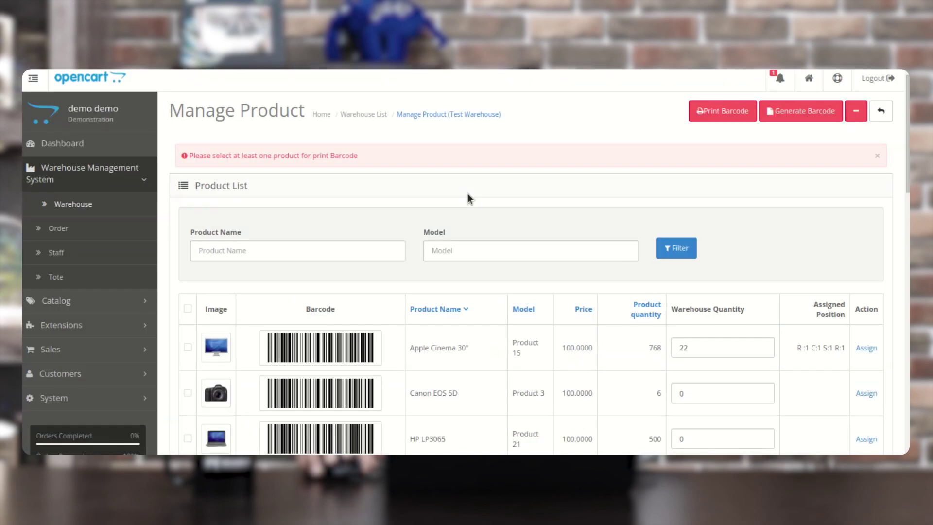
Select Apple Cinema 30", prepare 2 barcode slips for printing, and return to the product list.
scroll(468, 198, down, 2)
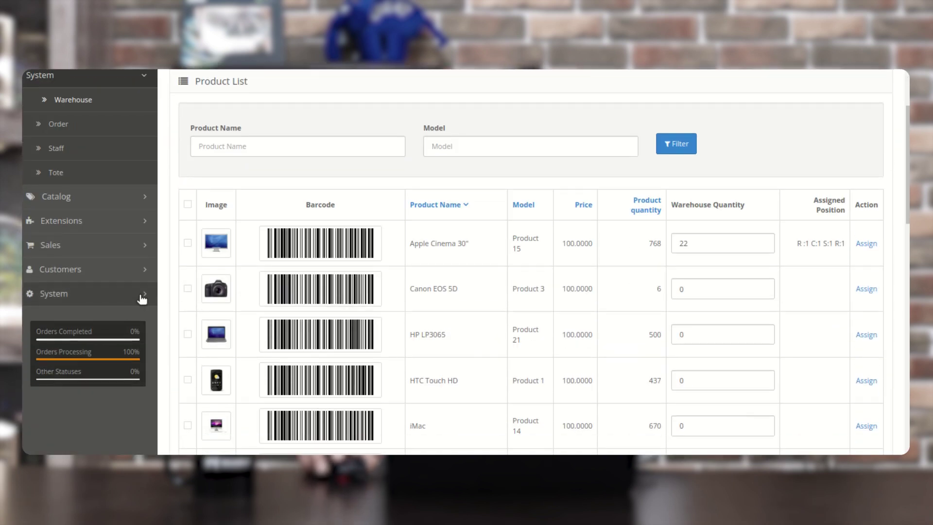
click(188, 243)
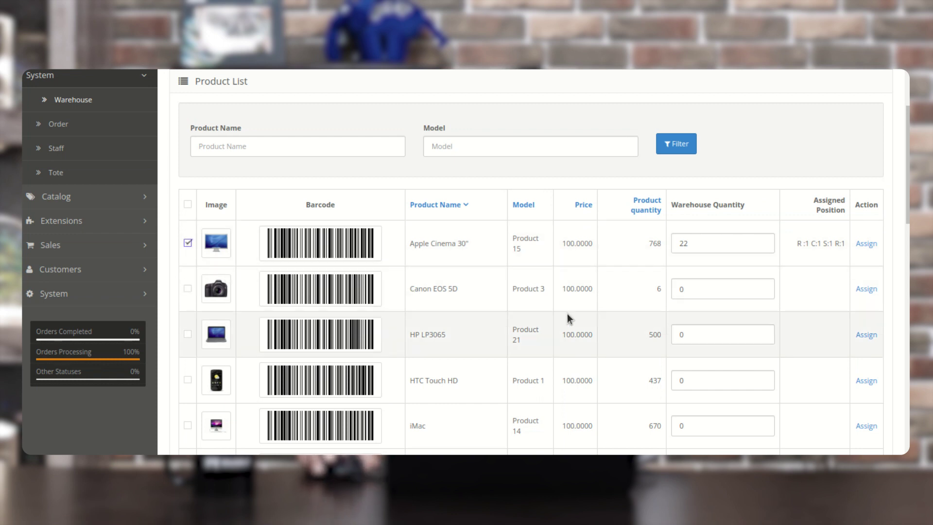
scroll(567, 314, up, 2)
click(723, 113)
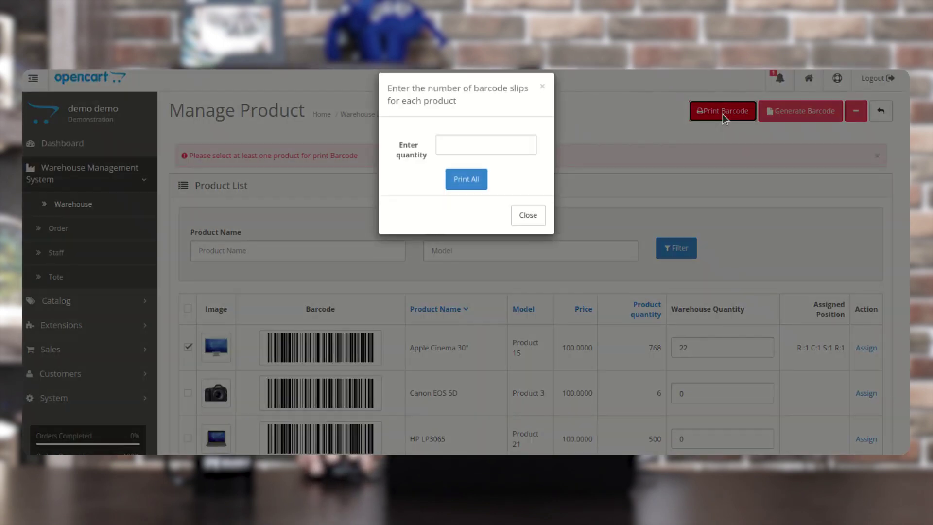
click(470, 154)
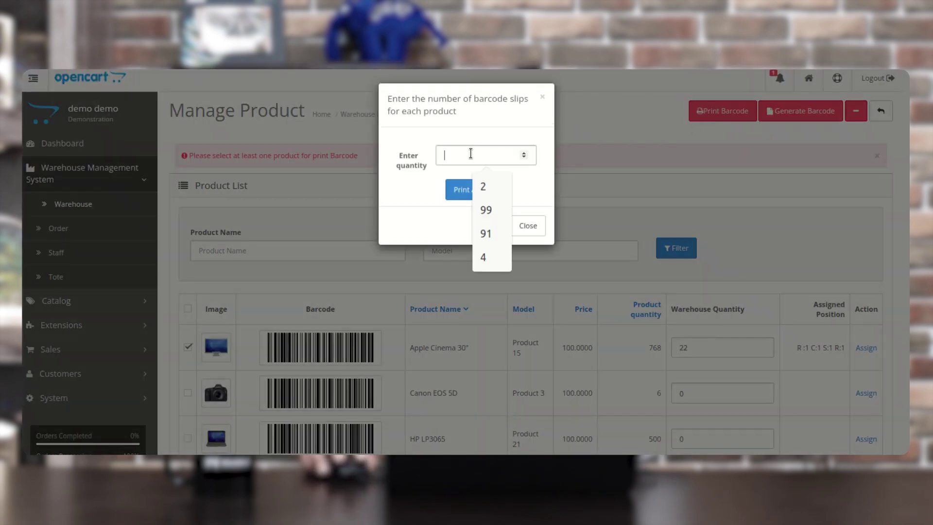
click(485, 188)
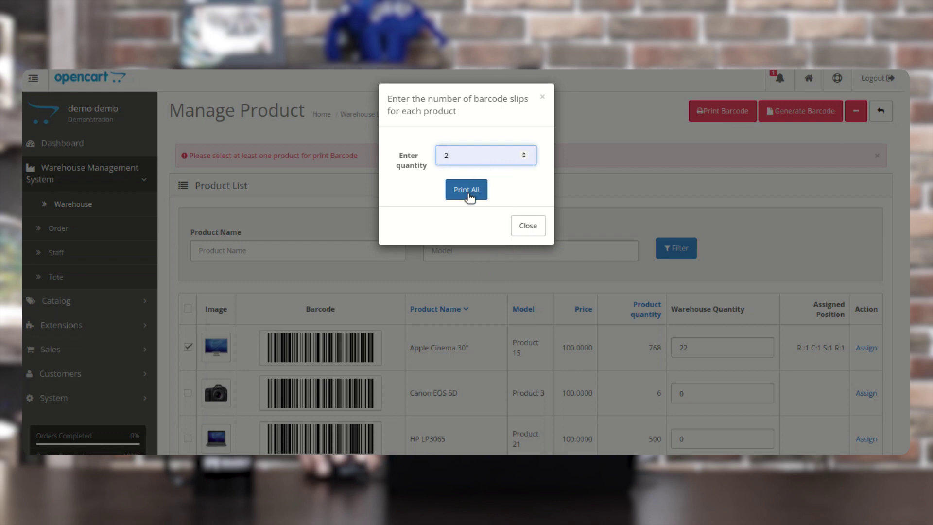
click(468, 192)
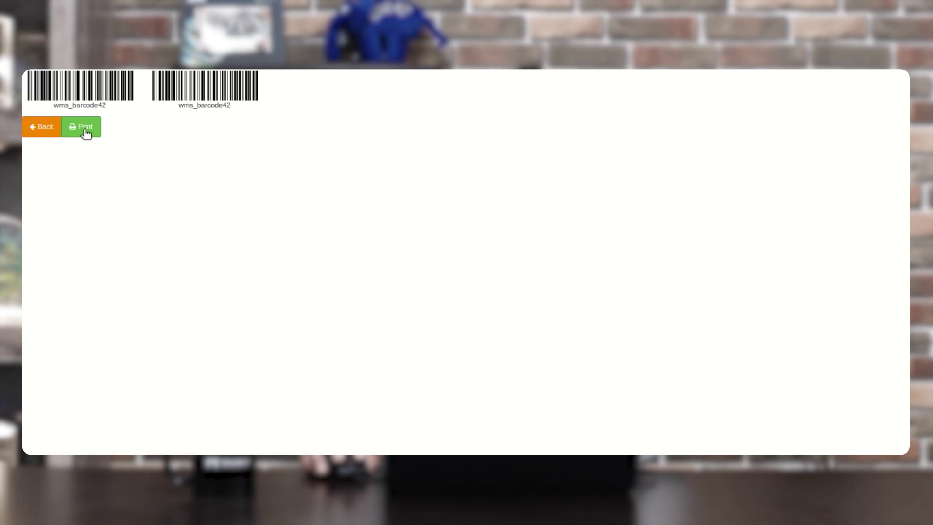
click(277, 132)
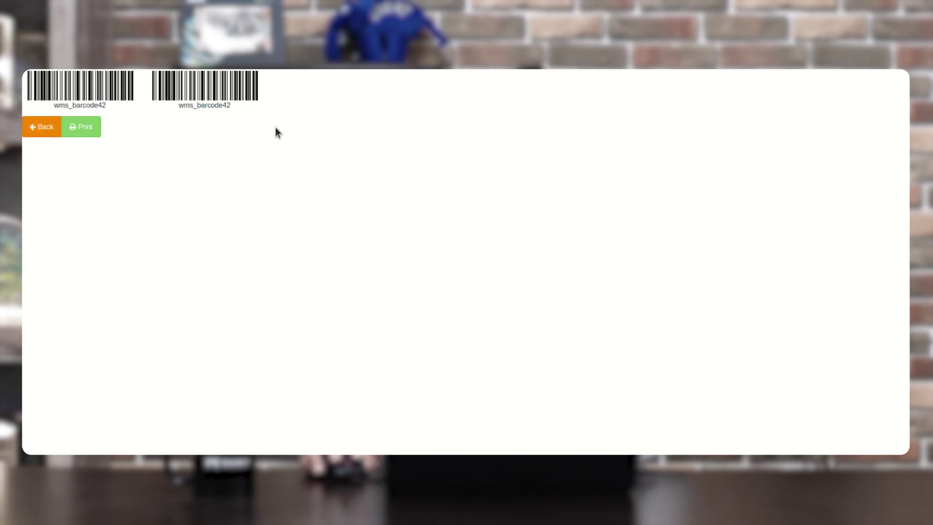
click(42, 129)
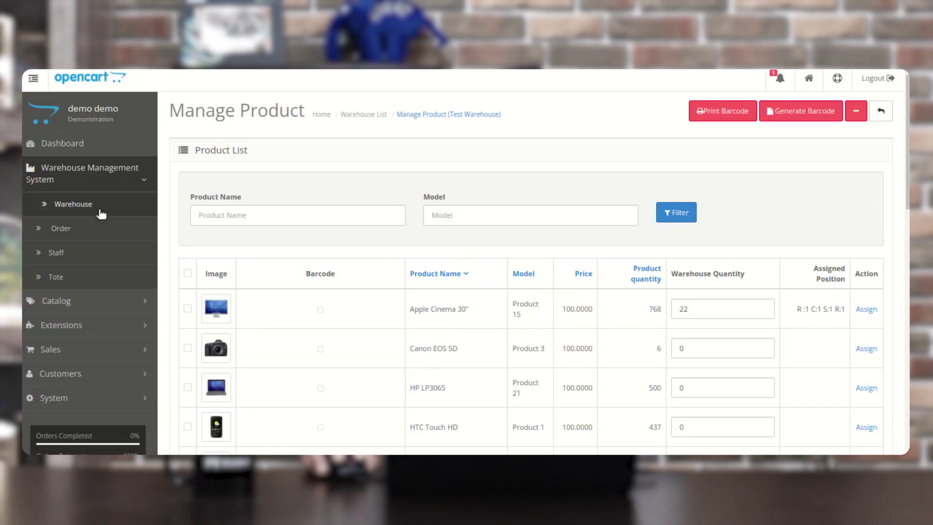
Open the warehouse list and the warehouse order list, and examine each order's ID, assigned warehouse and status.
click(98, 209)
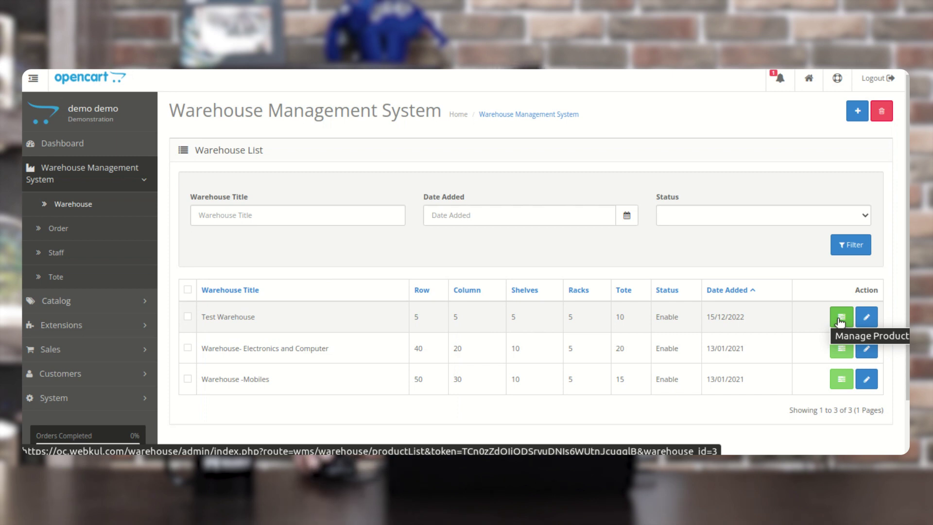
click(100, 238)
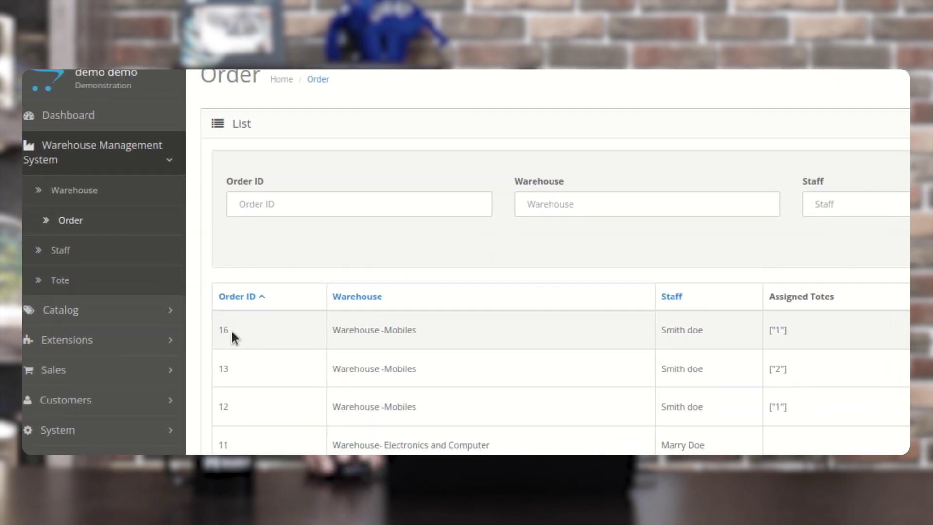
drag(232, 332, 212, 332)
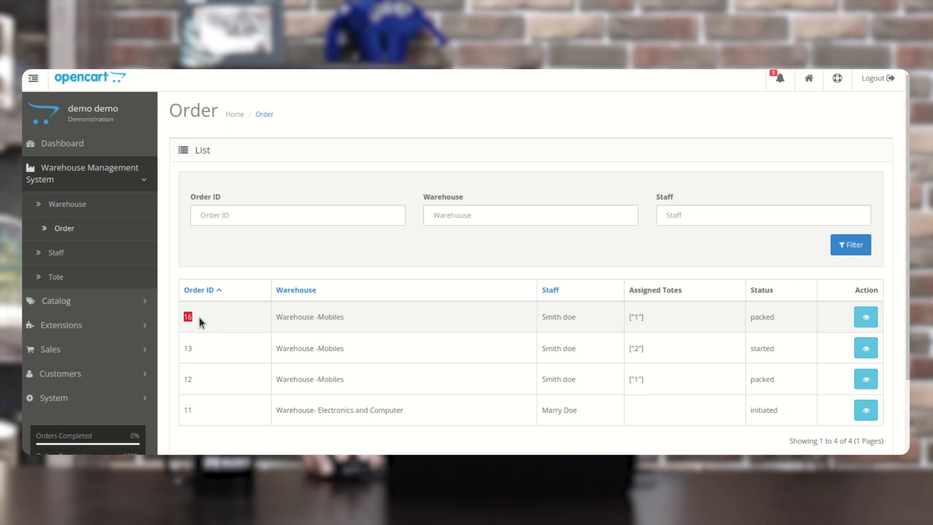
click(544, 314)
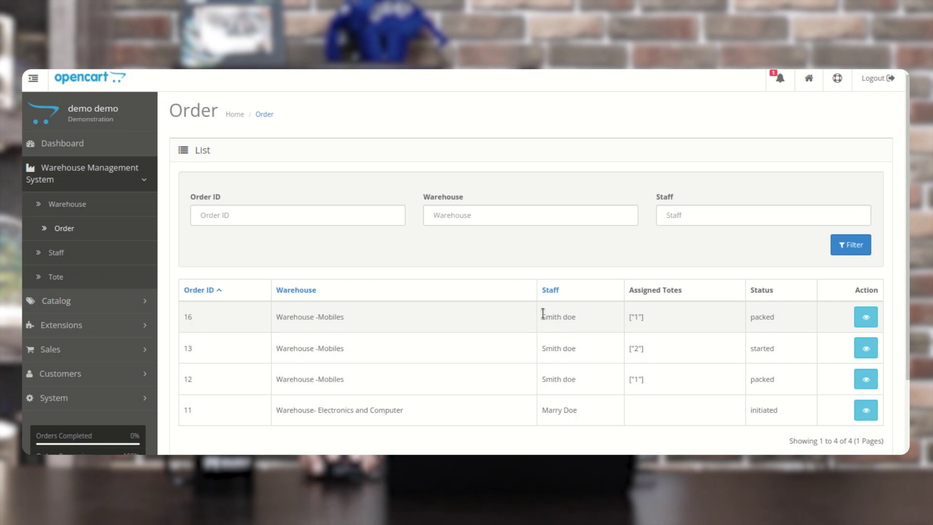
drag(282, 316, 356, 323)
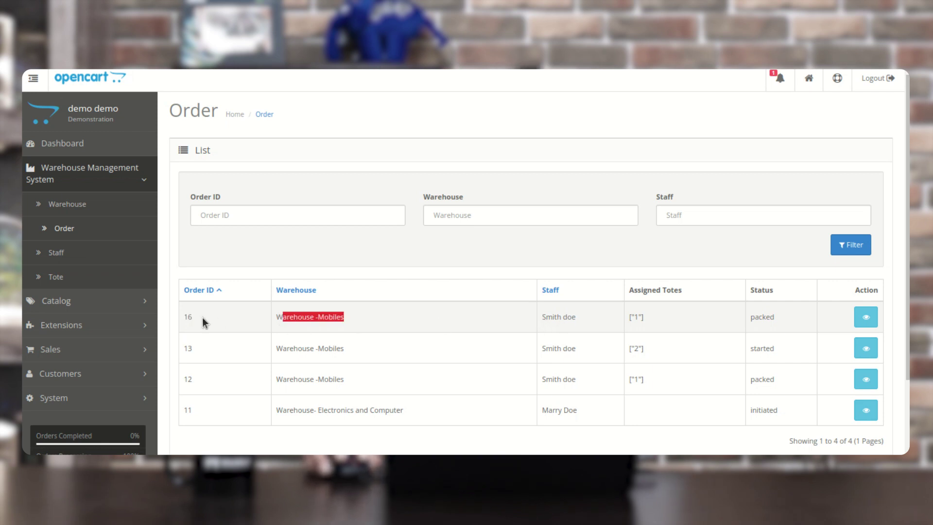
drag(204, 323, 198, 317)
click(299, 318)
drag(342, 316, 345, 316)
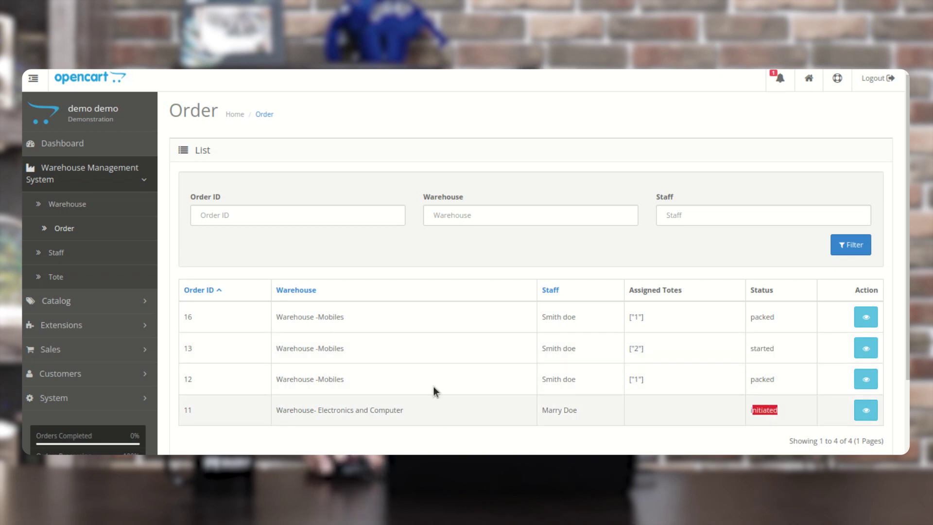
Open the newest Warehouse -Mobiles order and examine the warehouse and staff assignment of its iPhone.
click(865, 319)
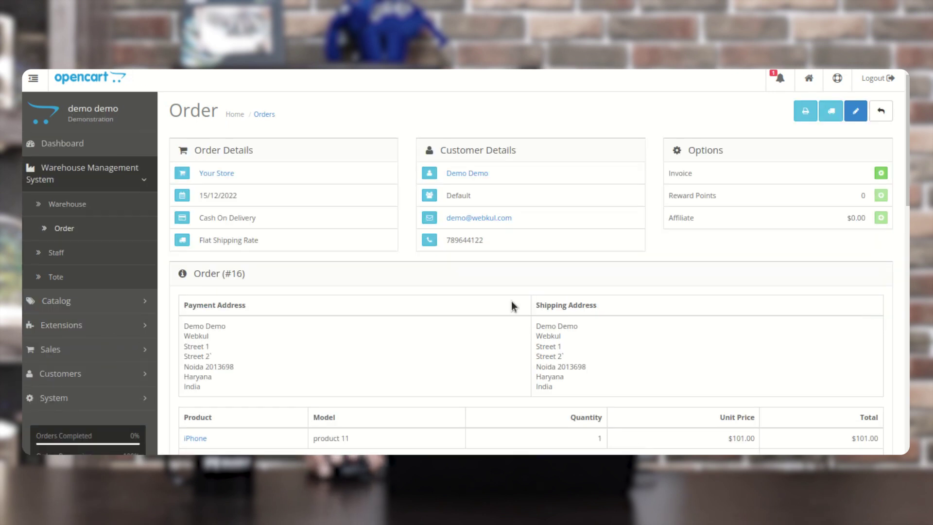
scroll(512, 303, down, 7)
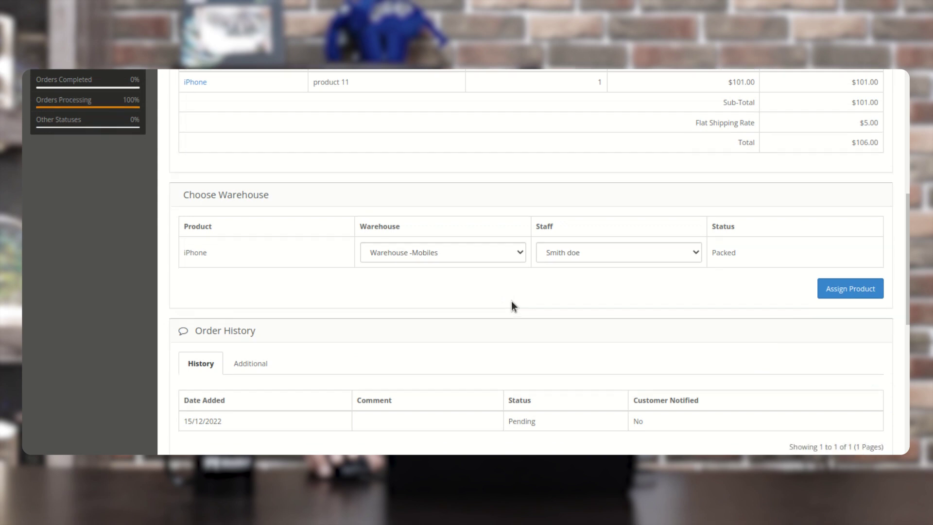
scroll(511, 305, down, 1)
click(463, 191)
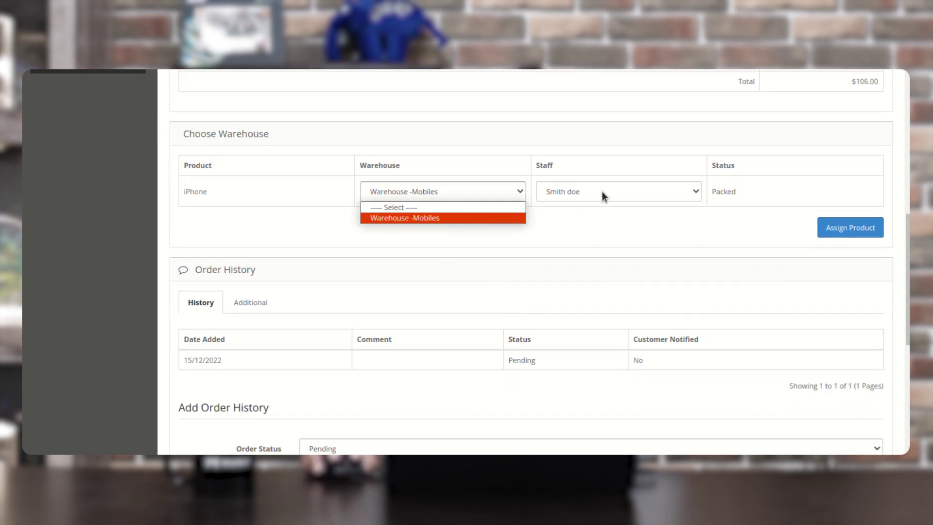
scroll(572, 291, up, 8)
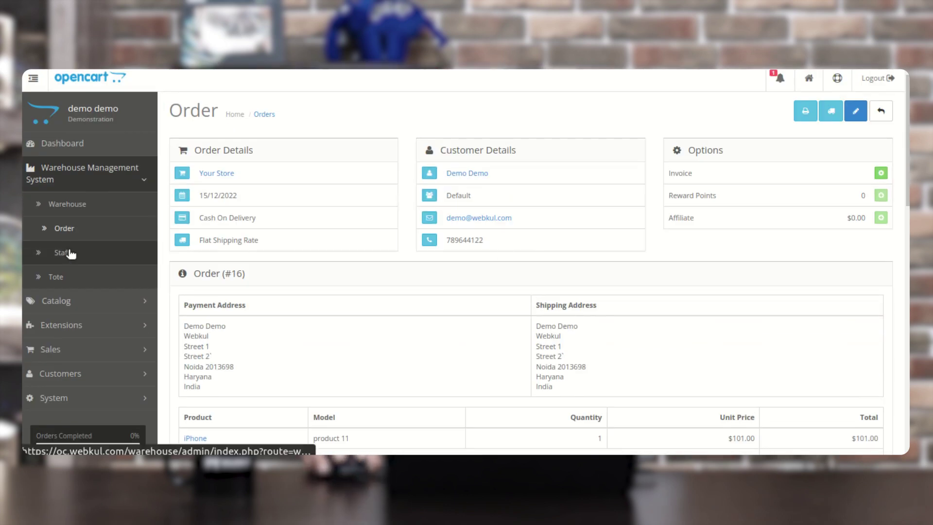
Start a new staff record with status Enabled and Test Warehouse as its warehouse.
click(68, 250)
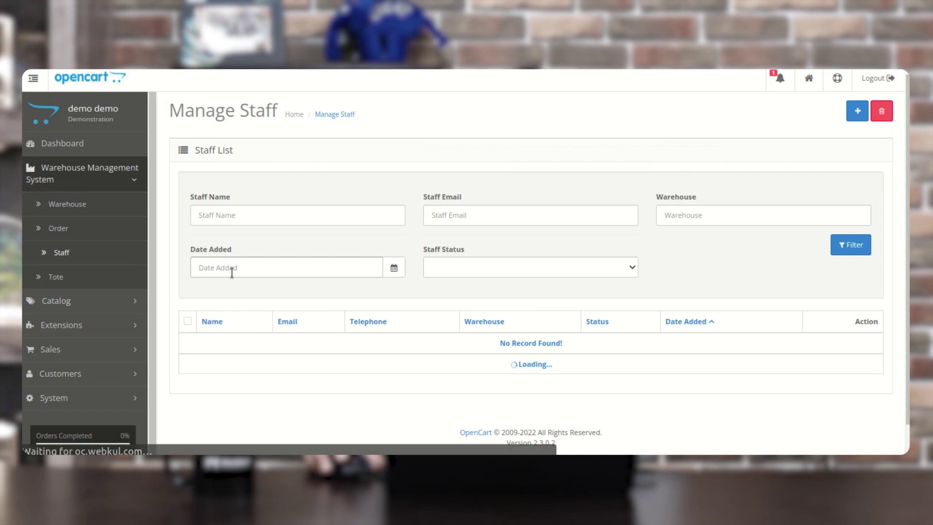
scroll(471, 344, down, 2)
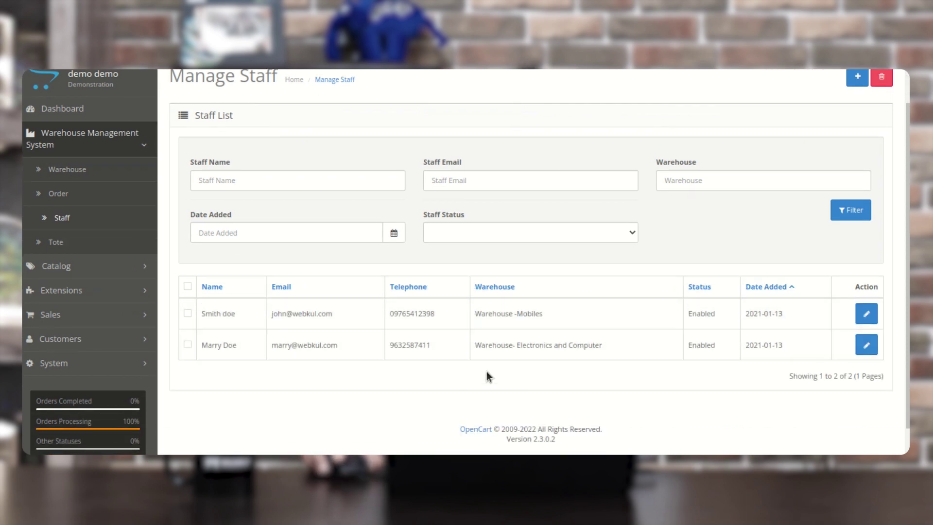
click(858, 81)
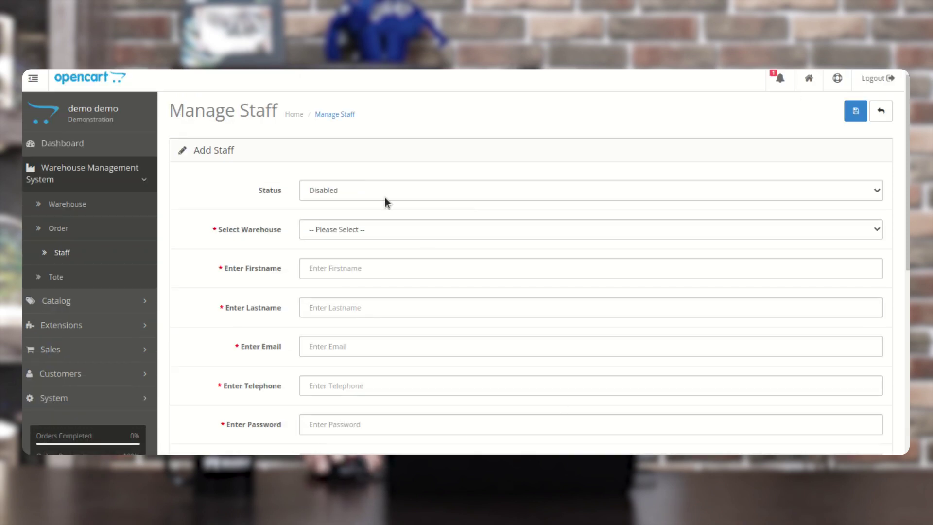
click(352, 190)
click(349, 207)
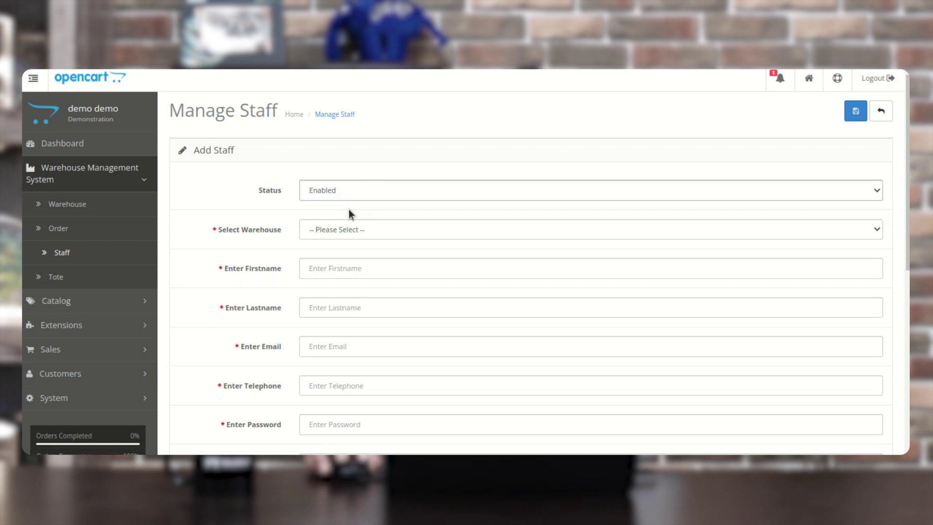
click(337, 235)
click(342, 278)
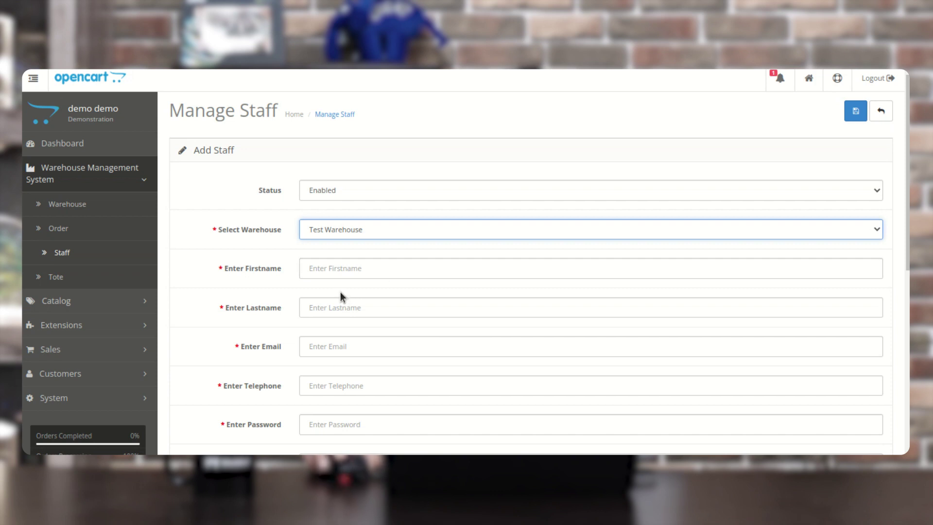
Examine the name, contact, password and address fields required for a new staff member without filling them in.
scroll(319, 278, down, 2)
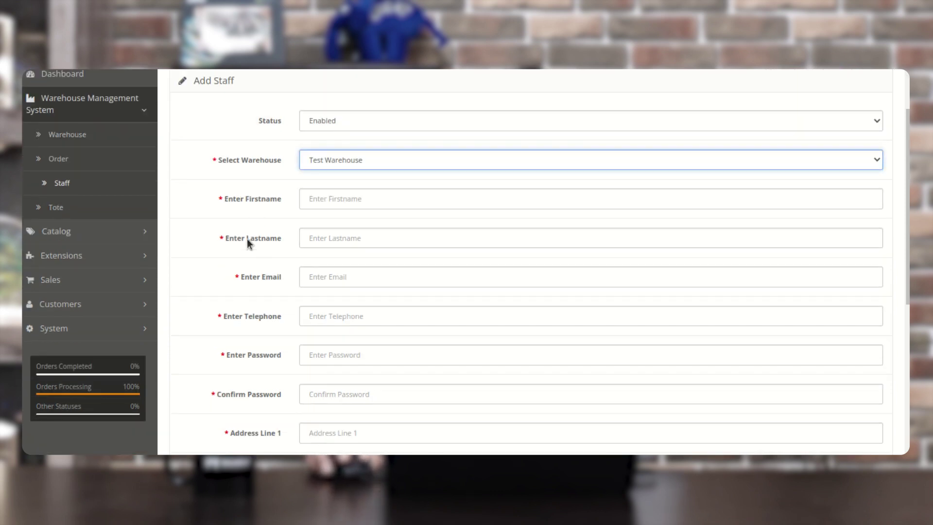
drag(247, 238, 281, 239)
drag(241, 277, 282, 277)
drag(244, 317, 281, 316)
scroll(262, 292, down, 4)
drag(238, 216, 274, 215)
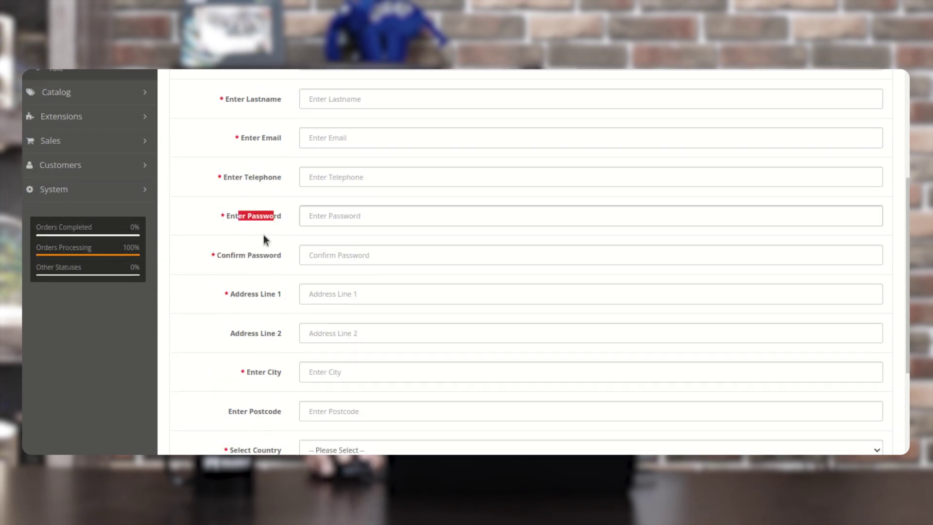
click(289, 255)
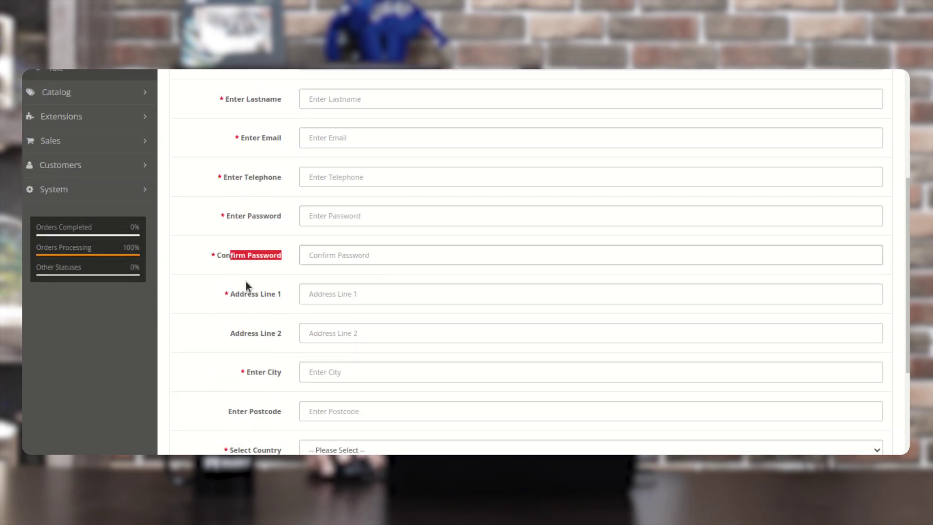
drag(244, 296, 273, 296)
scroll(273, 295, down, 4)
drag(257, 234, 277, 233)
drag(283, 275, 283, 274)
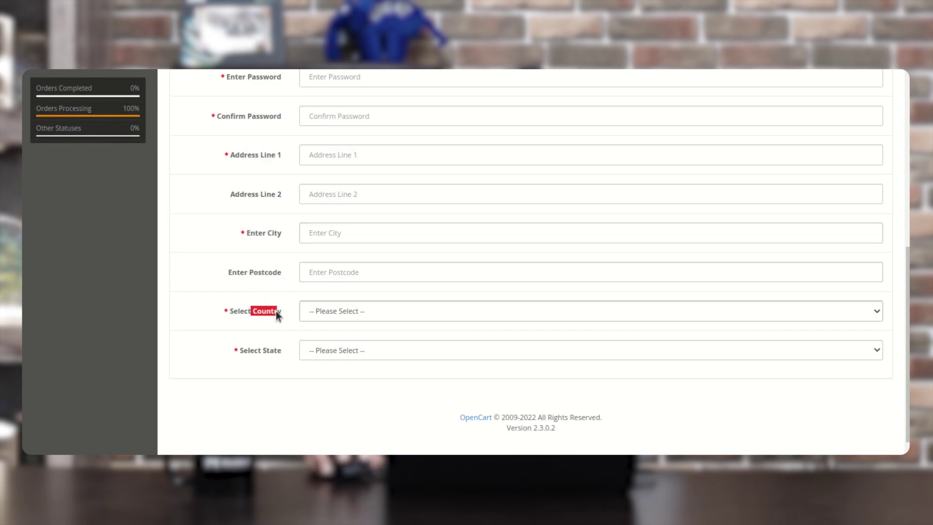
drag(251, 355, 273, 353)
scroll(414, 346, up, 10)
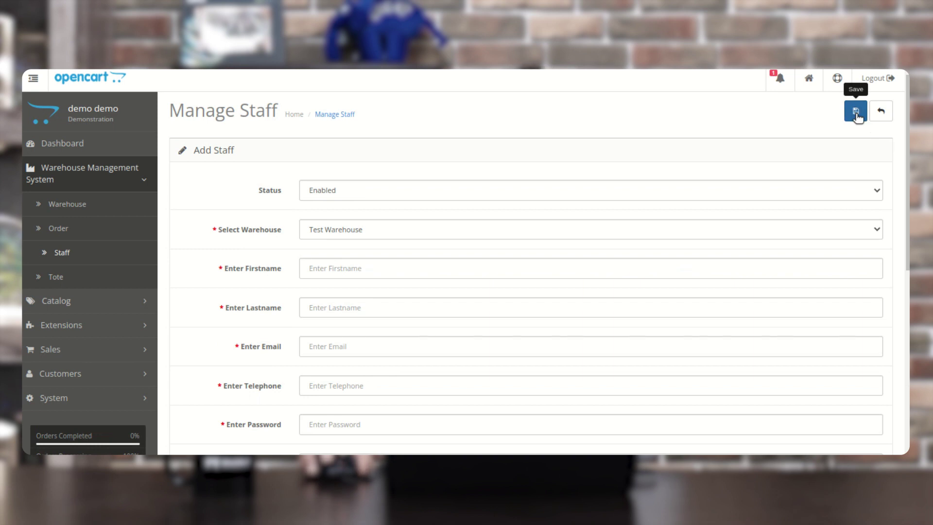
Open the tote list and examine the totes' warehouses and barcodes through the end of the first page.
click(83, 280)
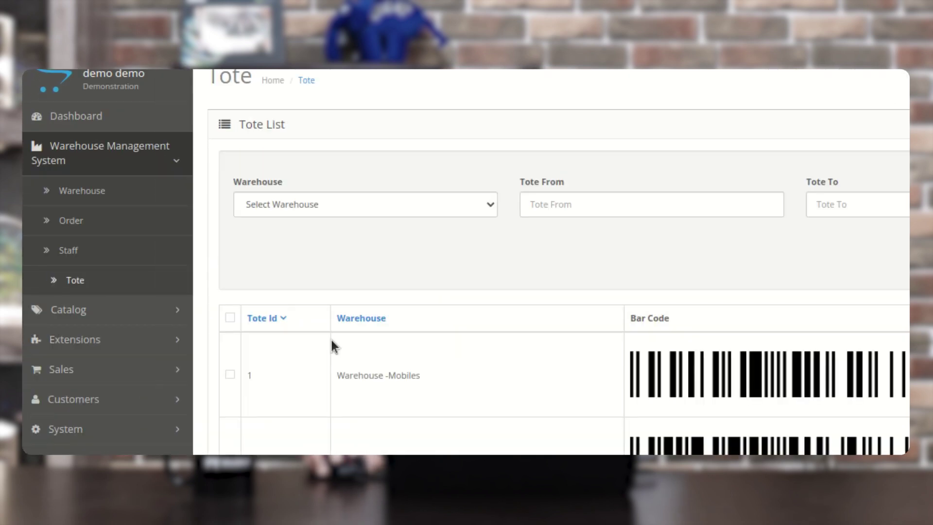
scroll(379, 360, down, 3)
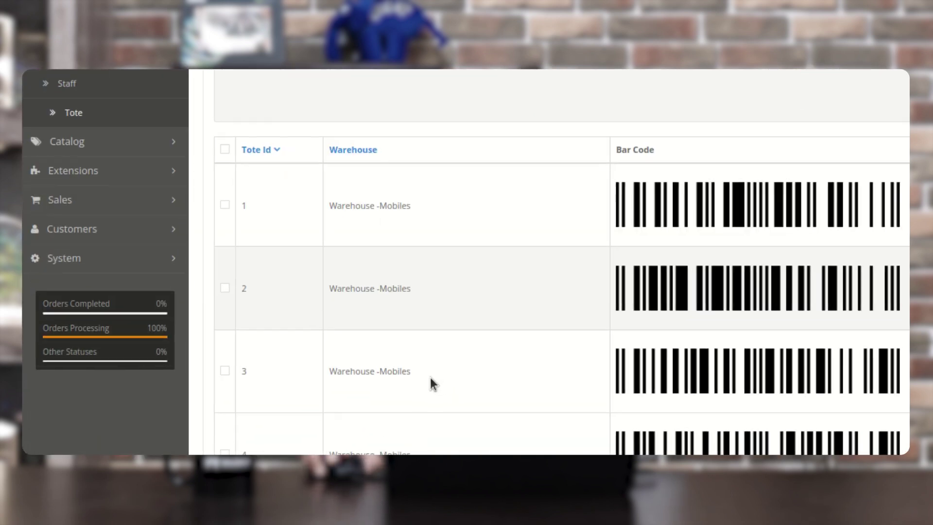
scroll(432, 379, down, 2)
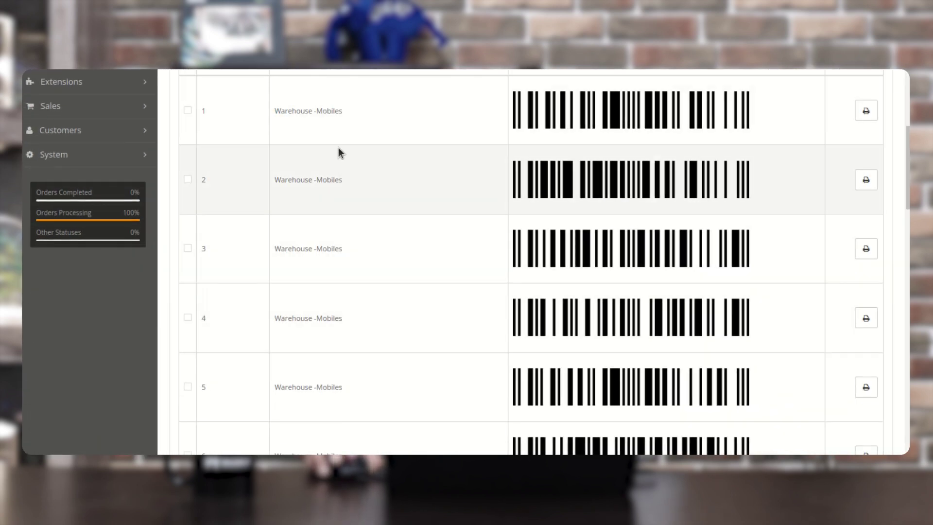
scroll(338, 147, up, 3)
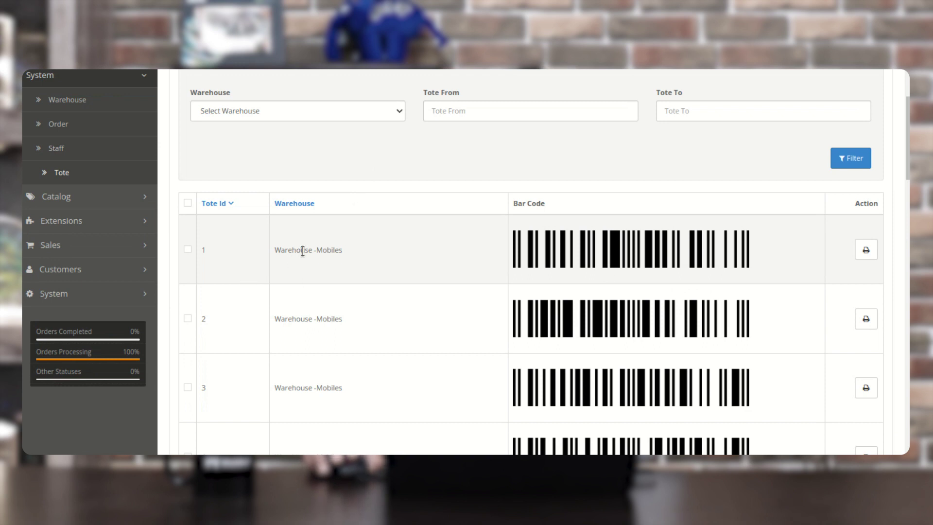
scroll(316, 253, down, 10)
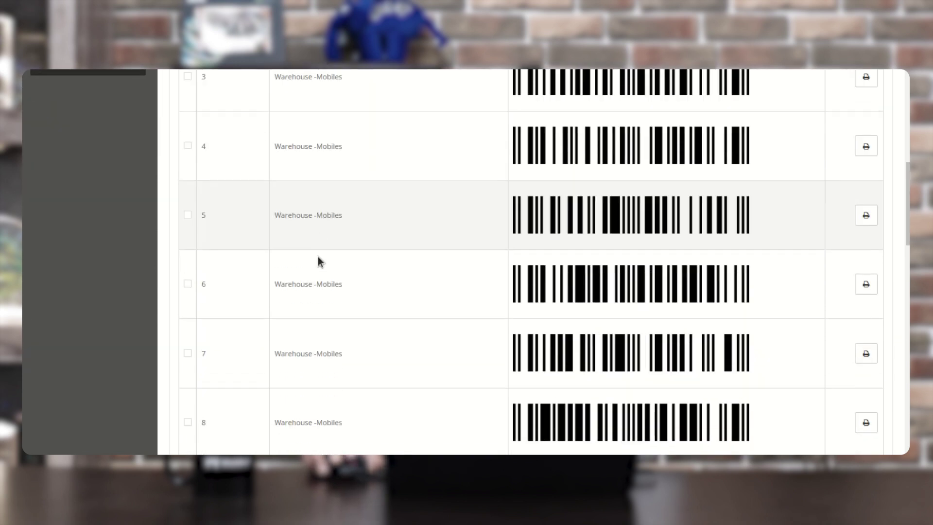
scroll(340, 291, down, 10)
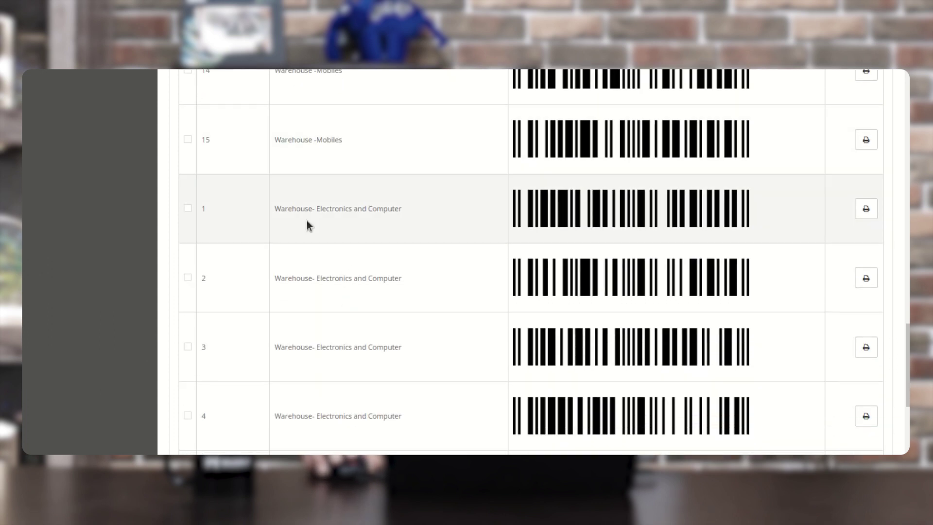
scroll(311, 219, down, 1)
scroll(323, 219, down, 3)
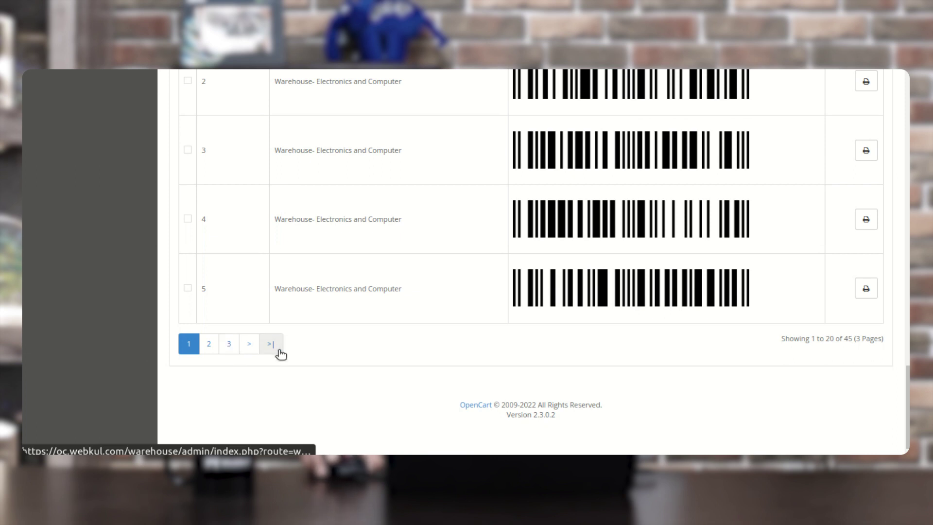
Filter the tote list by Test Warehouse and look through its totes and their barcodes.
scroll(324, 322, up, 10)
scroll(327, 316, up, 8)
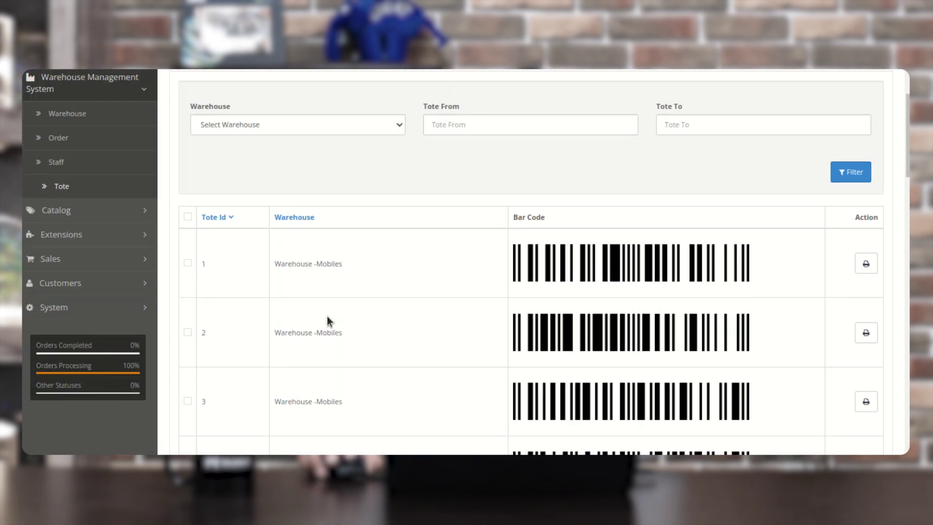
click(336, 219)
click(308, 263)
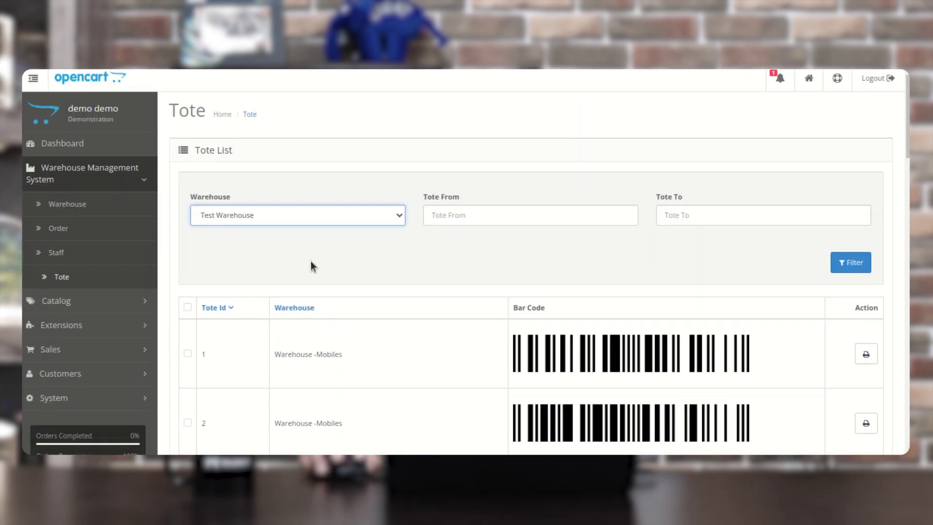
click(851, 263)
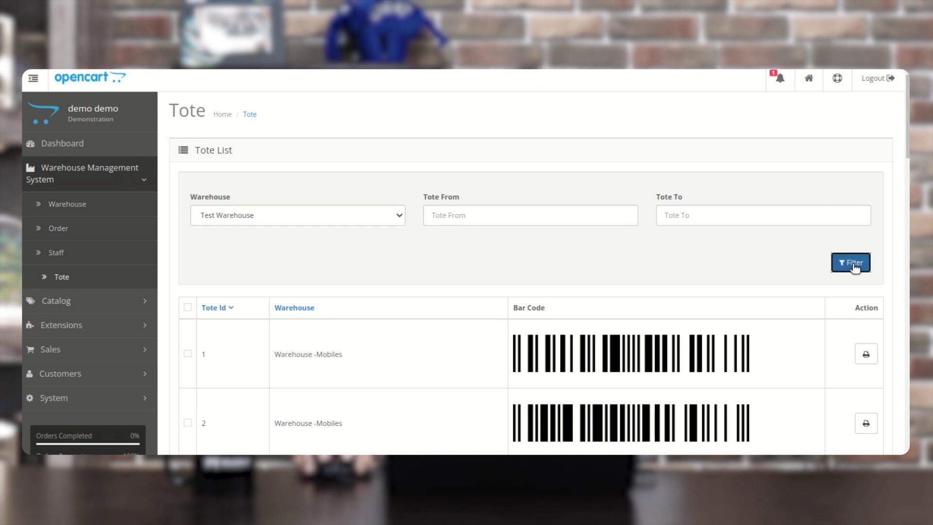
scroll(346, 334, down, 12)
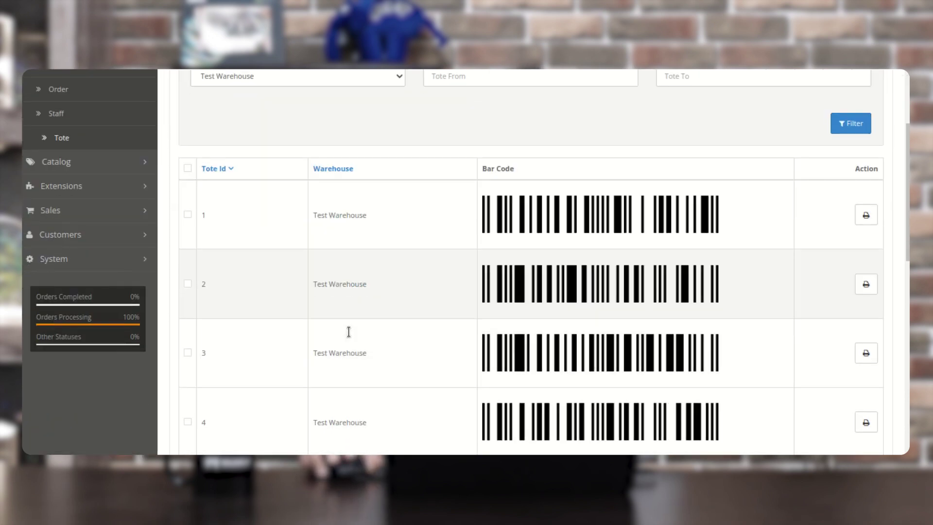
scroll(351, 336, down, 1)
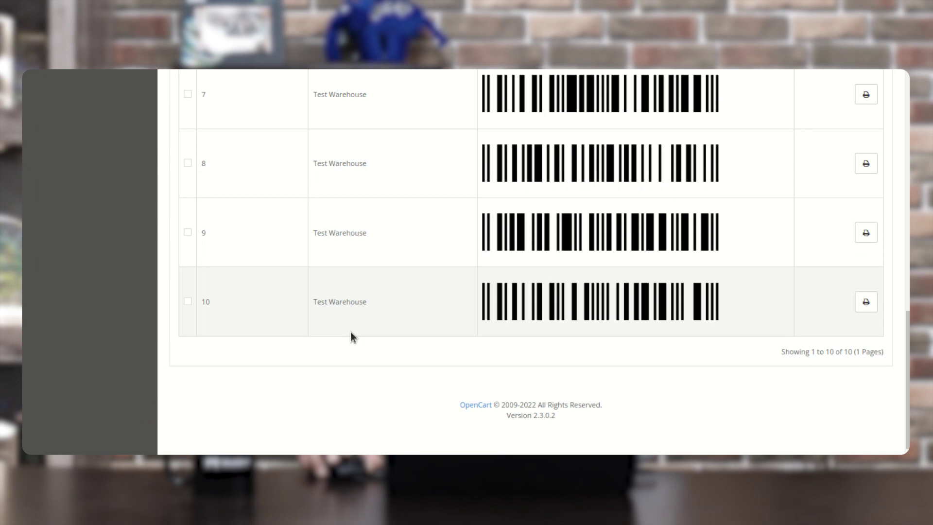
scroll(351, 333, up, 13)
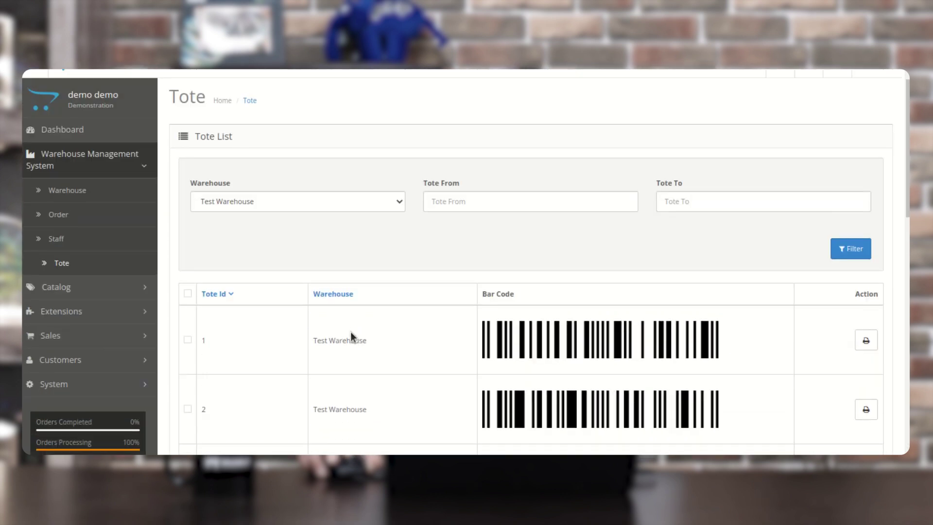
Preview the barcode printout of Test Warehouse's tote 1, check the available print destinations and close the preview without saving.
scroll(534, 350, down, 2)
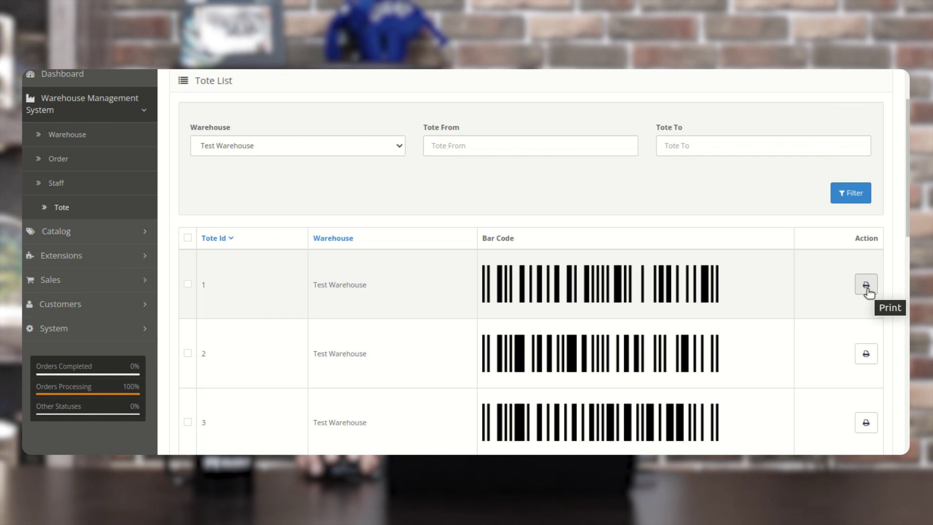
click(867, 287)
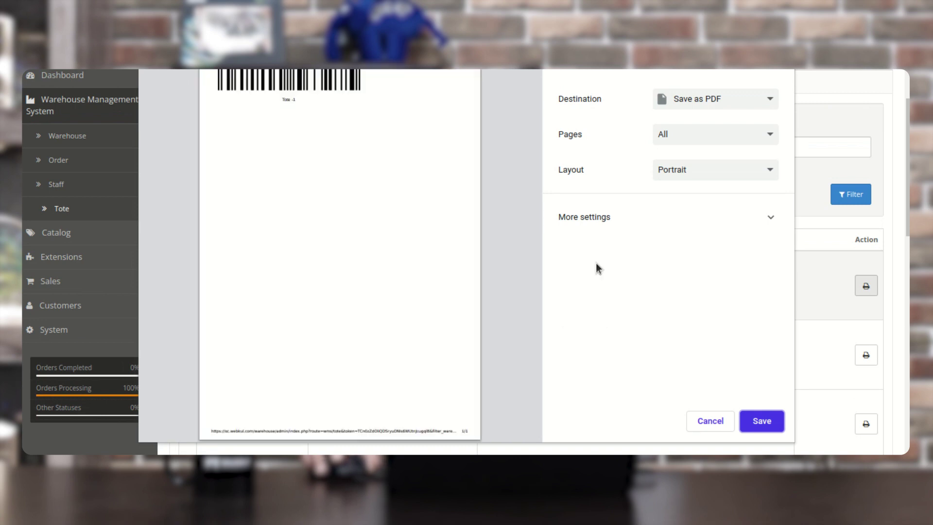
click(700, 101)
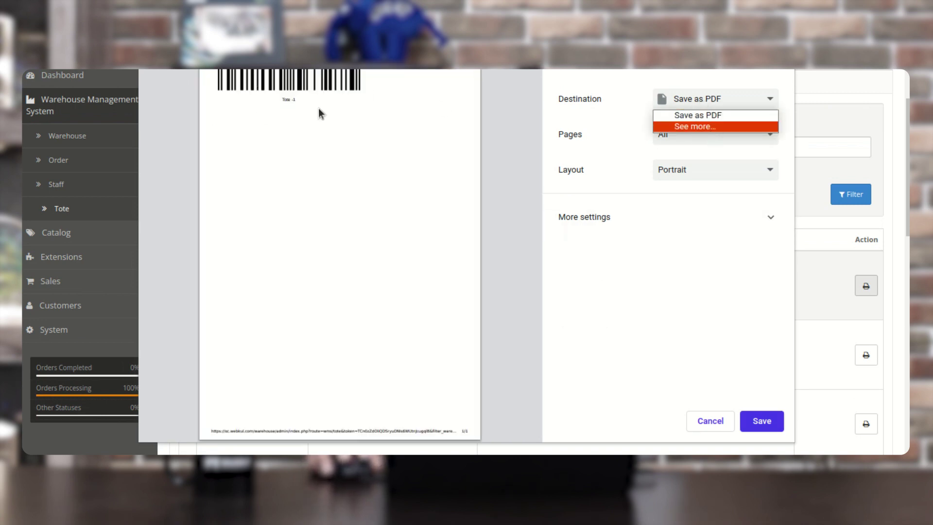
click(704, 421)
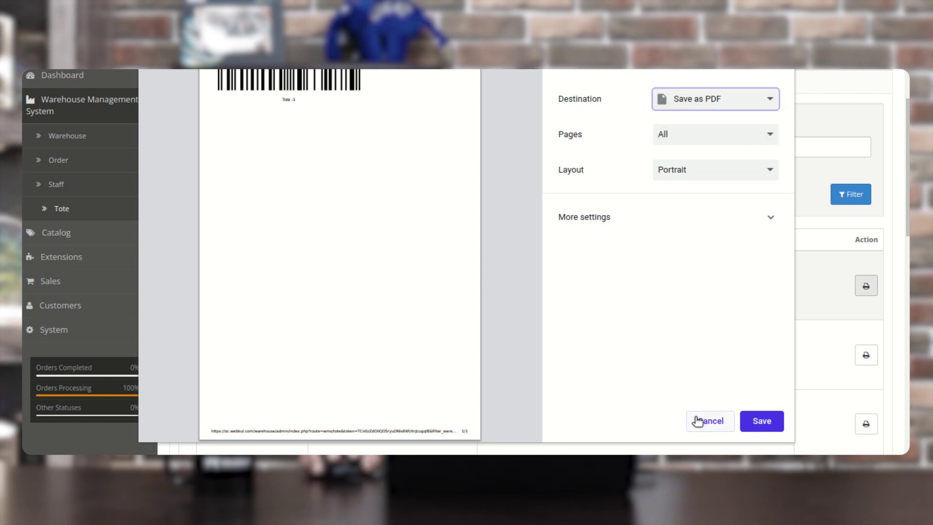
click(695, 430)
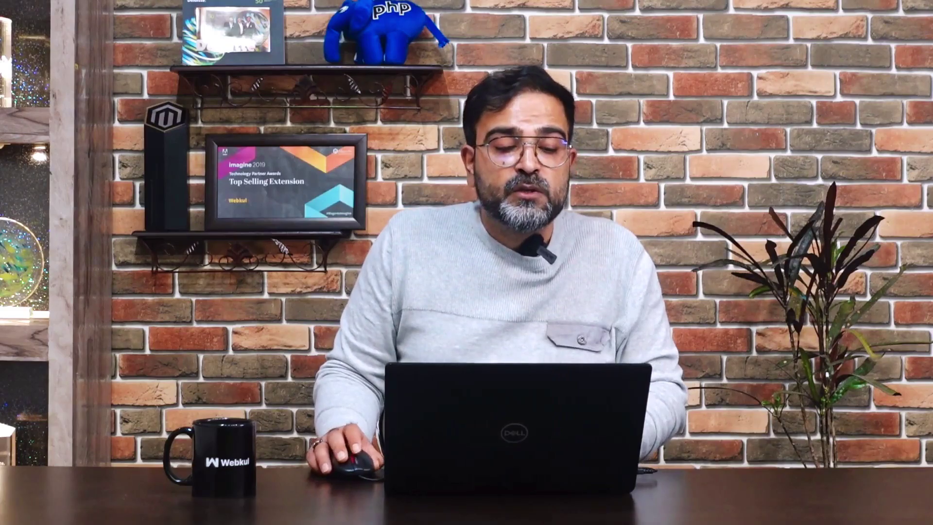